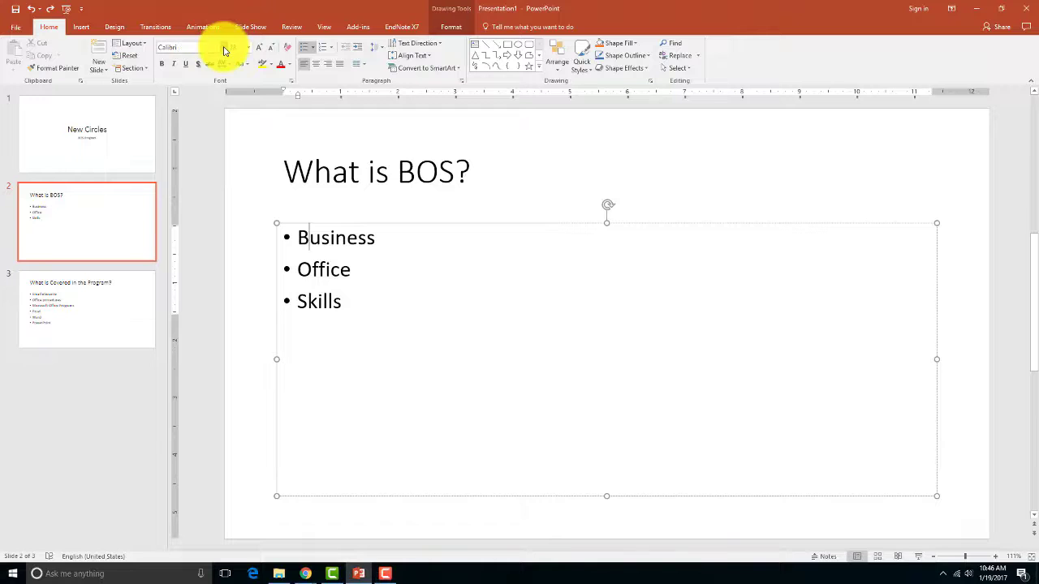
left_click(395, 223)
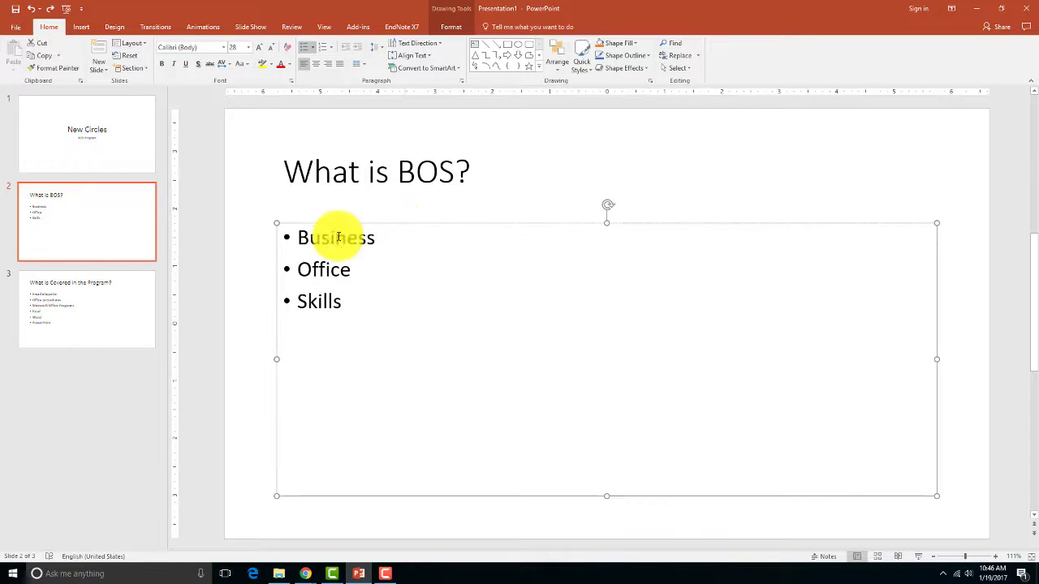
left_click(227, 51)
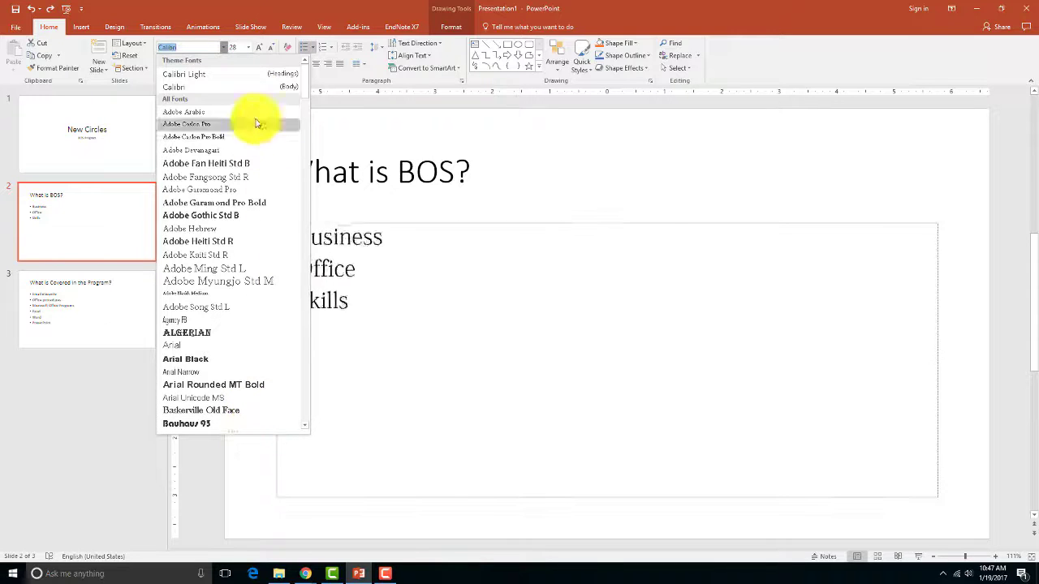
left_click(214, 95)
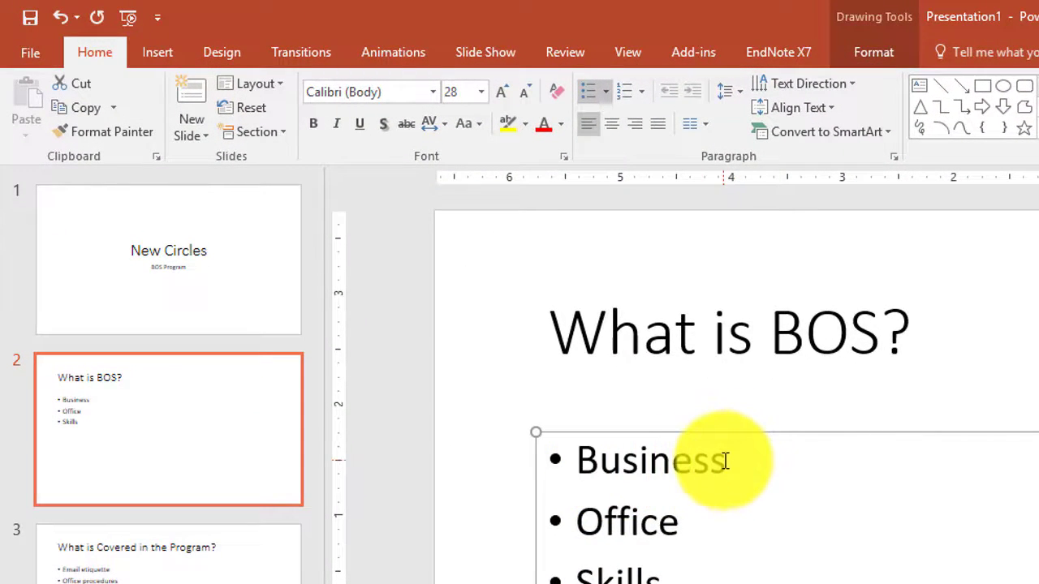
Make the first letter "B" of "Business" on slide 2 bold and give it a text shadow
left_click(598, 460)
left_click_drag(592, 457, 576, 460)
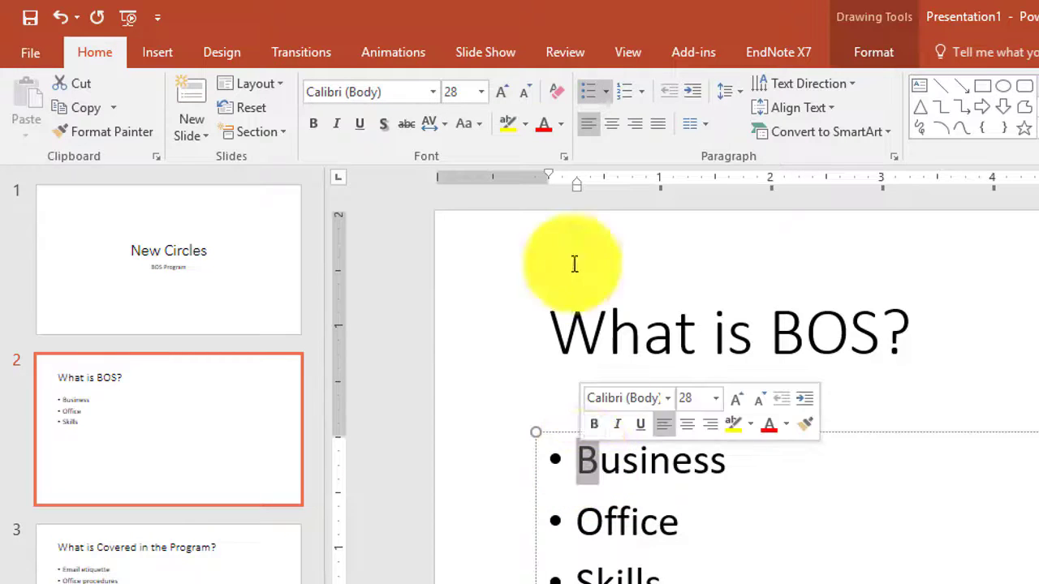
left_click(310, 129)
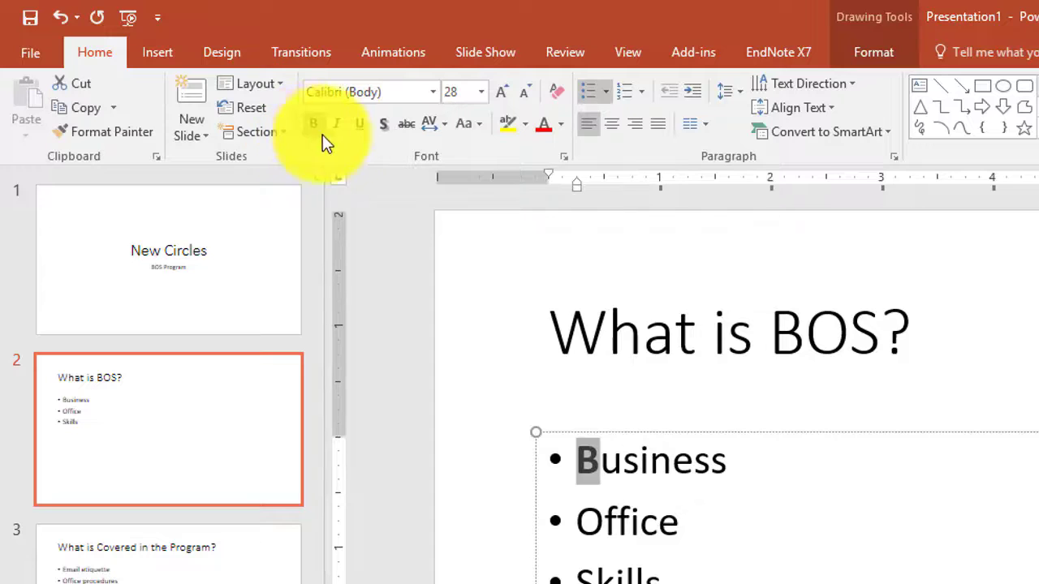
left_click(388, 127)
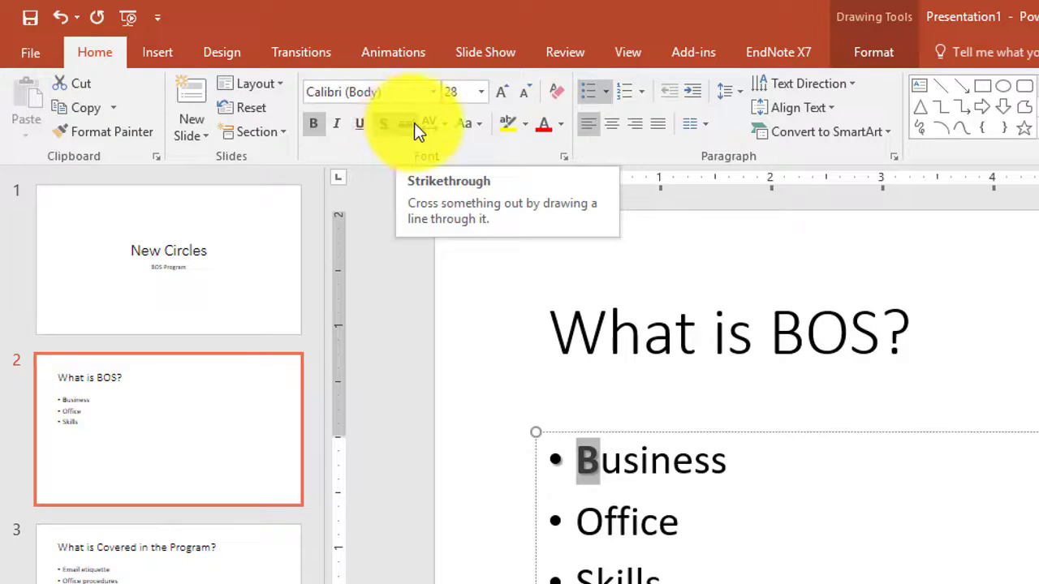
left_click(477, 134)
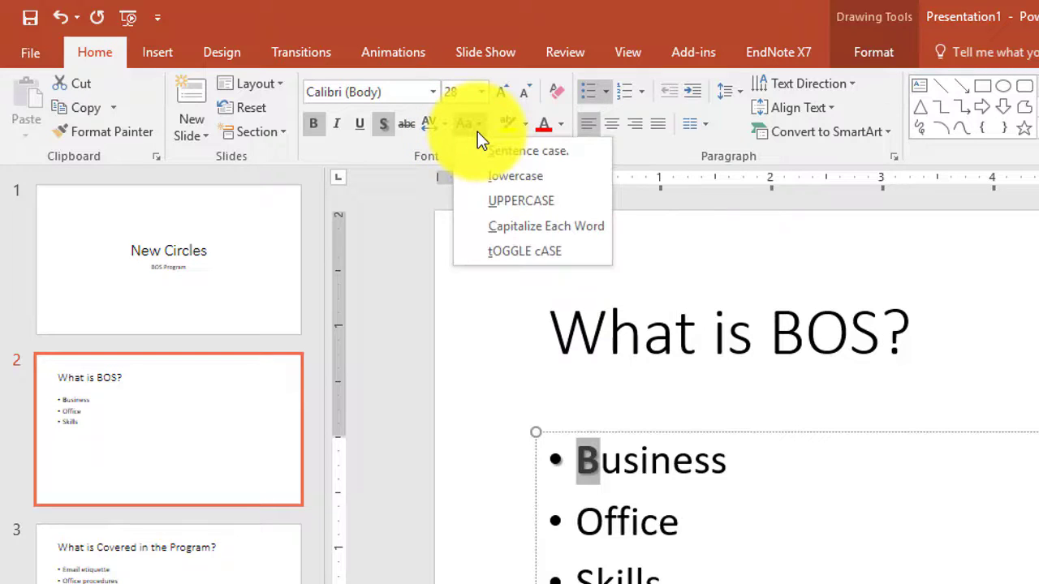
left_click(526, 125)
left_click(524, 125)
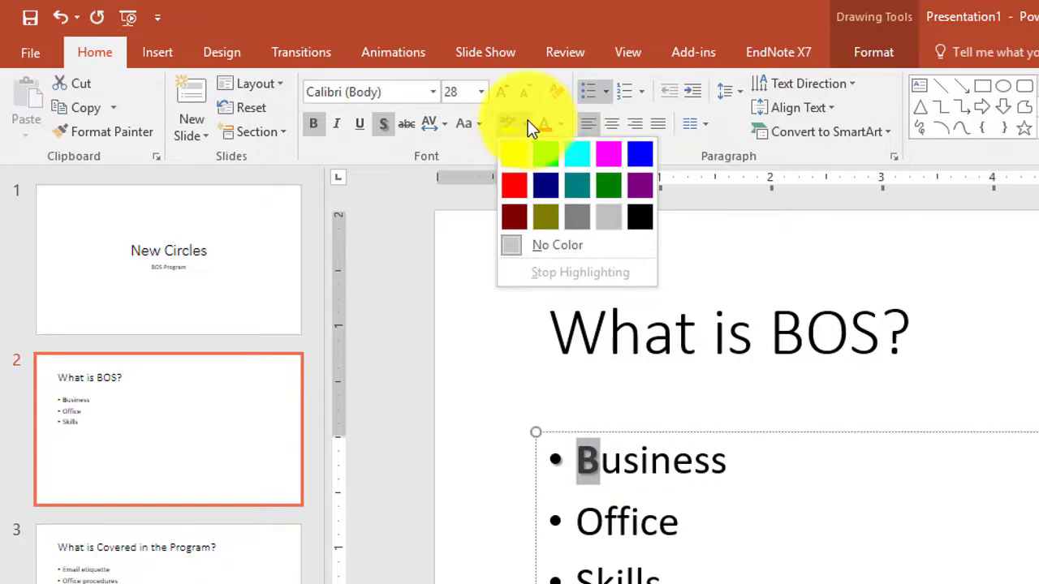
left_click(528, 120)
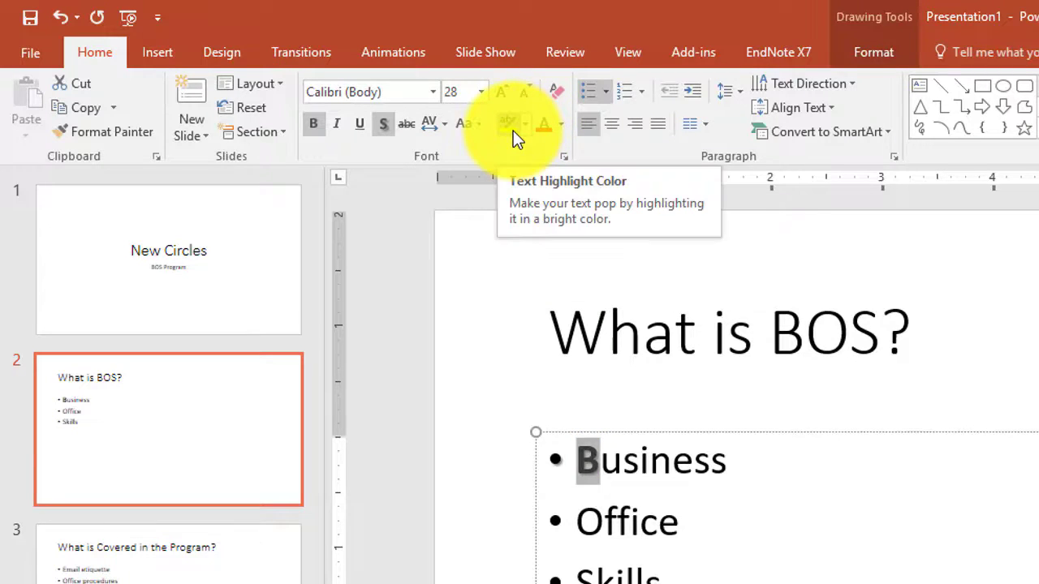
Color the letter "B" of "Business" theme orange and enlarge it to 60 pt
left_click(560, 127)
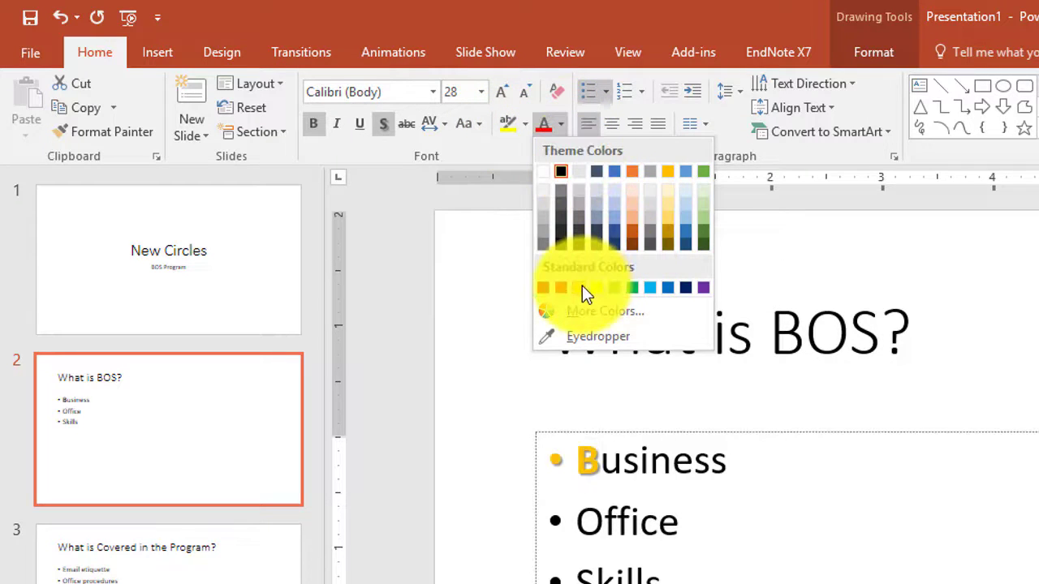
left_click(632, 172)
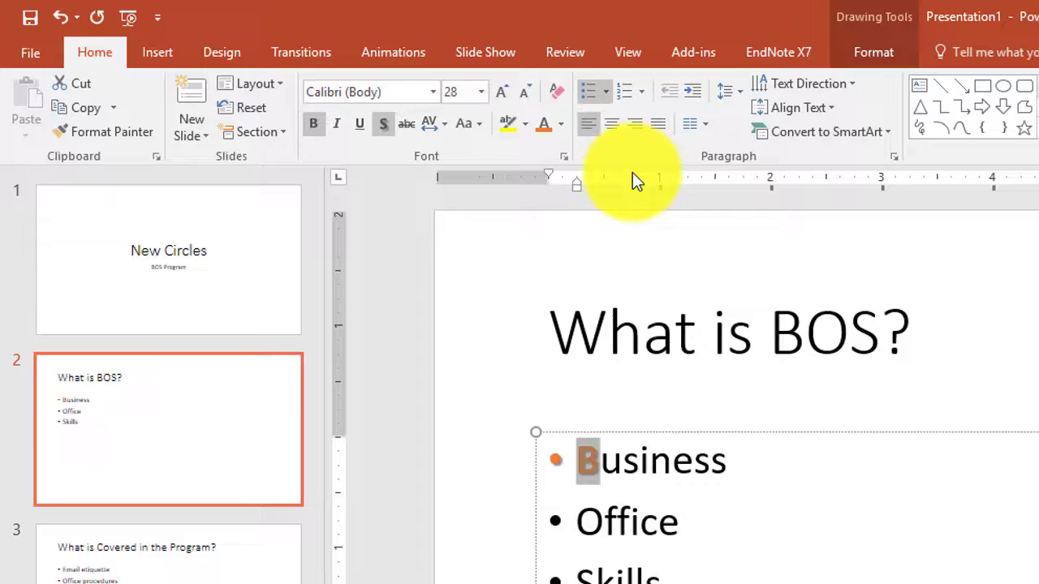
left_click(502, 98)
left_click(503, 98)
left_click(503, 98)
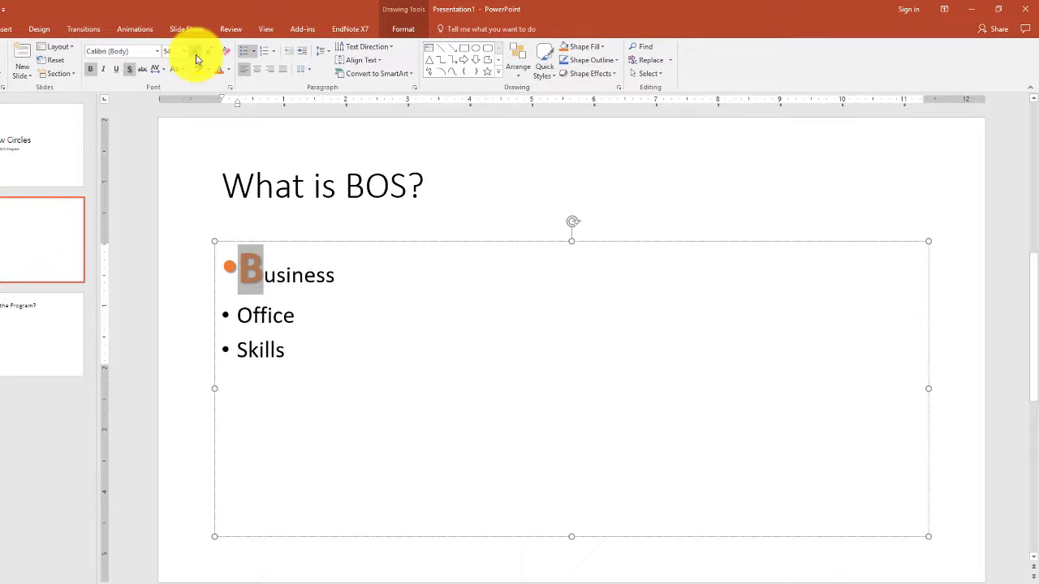
left_click(196, 58)
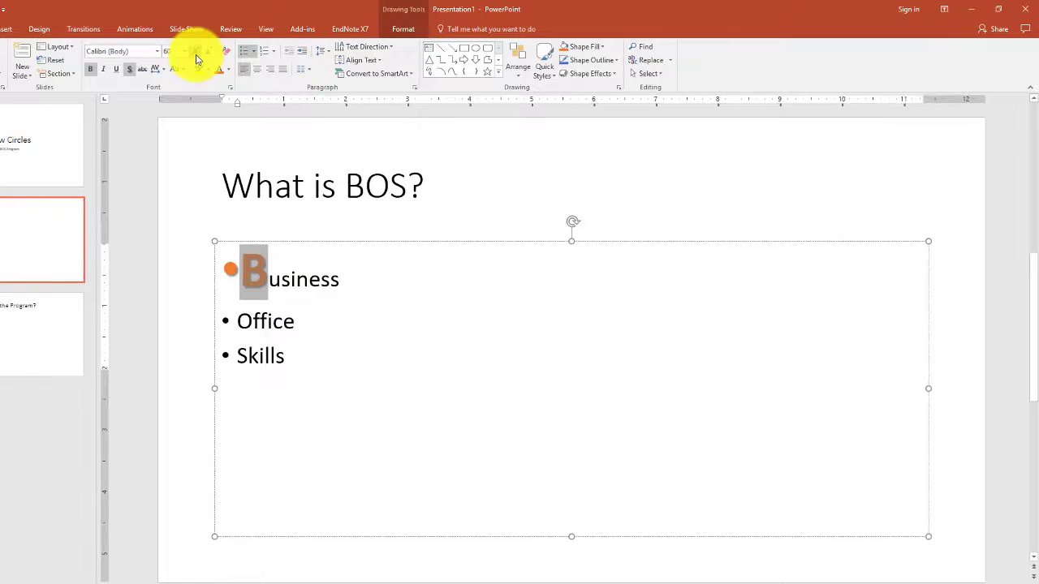
Reduce the font size of the orange "B" to 32 pt
key("ctrl+shift+comma")
key("ctrl+shift+comma")
key("ctrl+shift+comma")
key("ctrl+shift+comma")
key("ctrl+shift+comma")
key("ctrl+shift+comma")
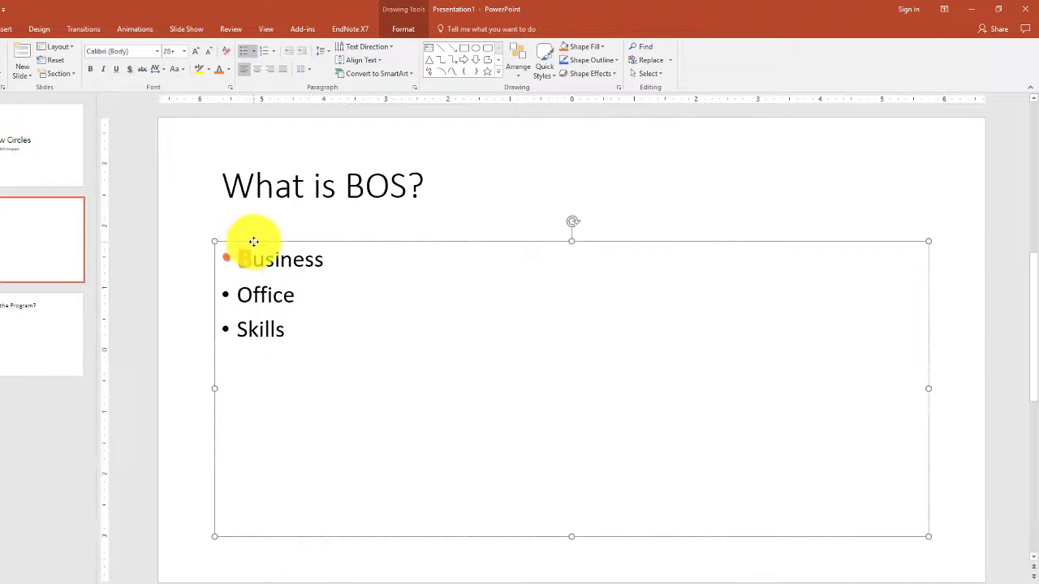
key("ctrl+shift+comma")
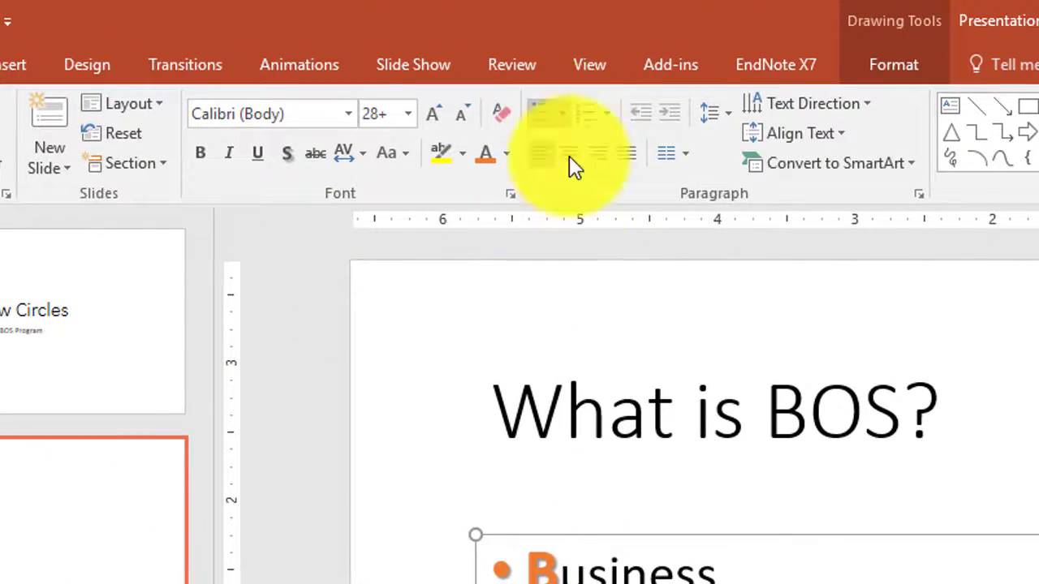
Remove the bullets from all three lines of the "Business, Office, Skills" text box
left_click(562, 114)
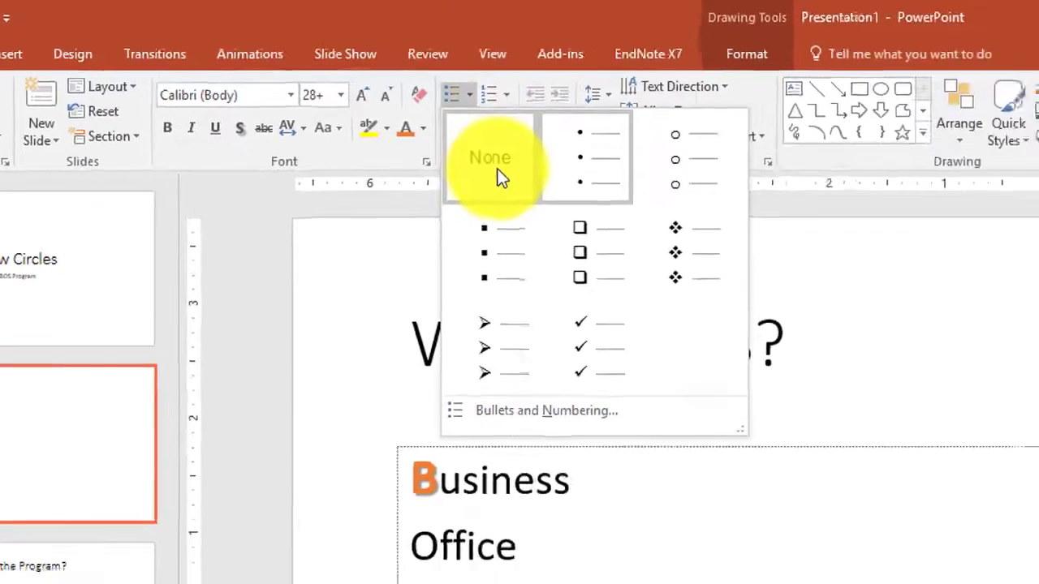
left_click(595, 201)
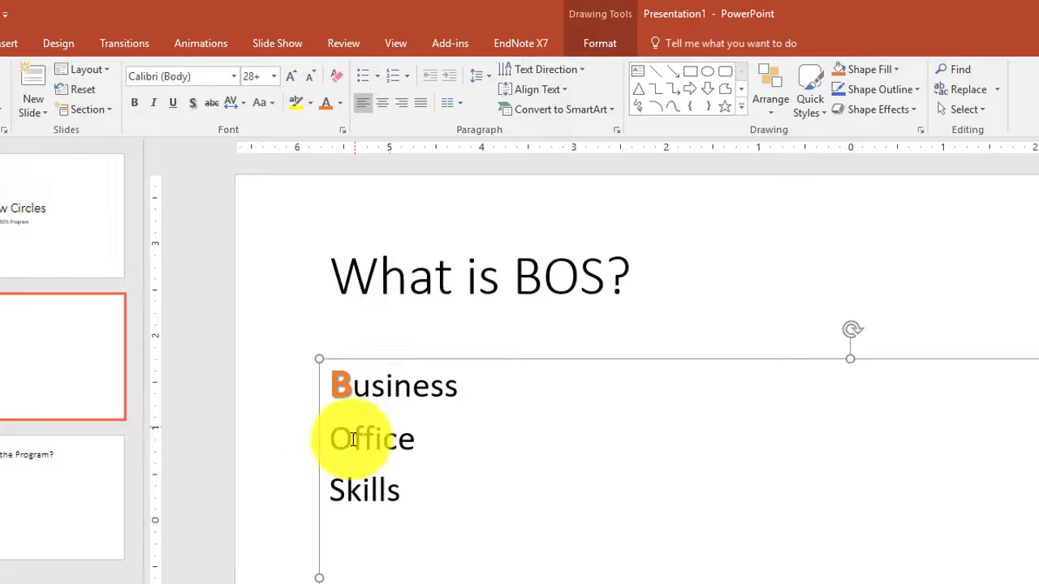
Increase the font size of the orange "B" of "Business" to 80 pt
left_click(357, 388)
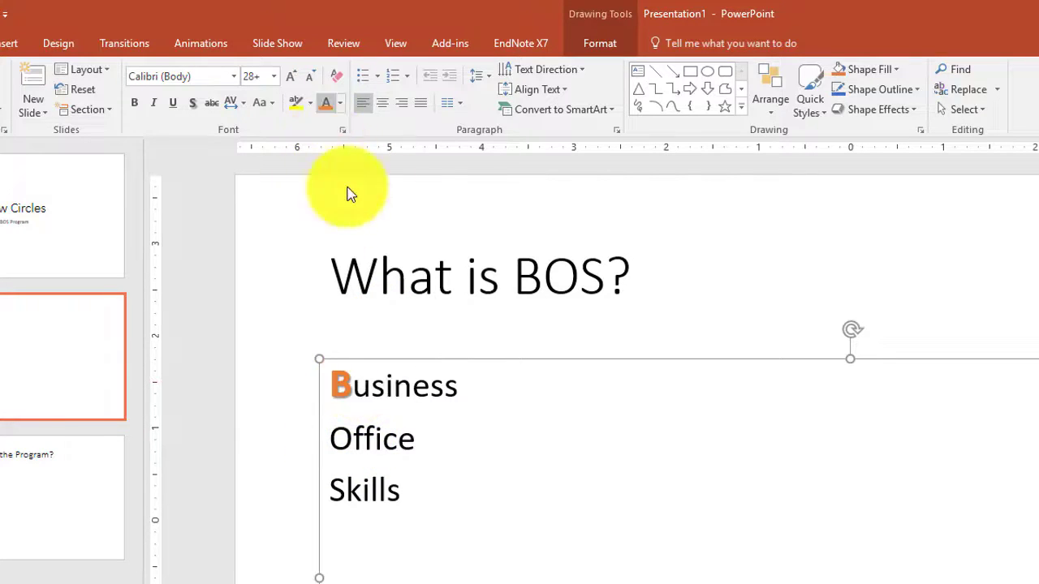
left_click_drag(332, 384, 351, 386)
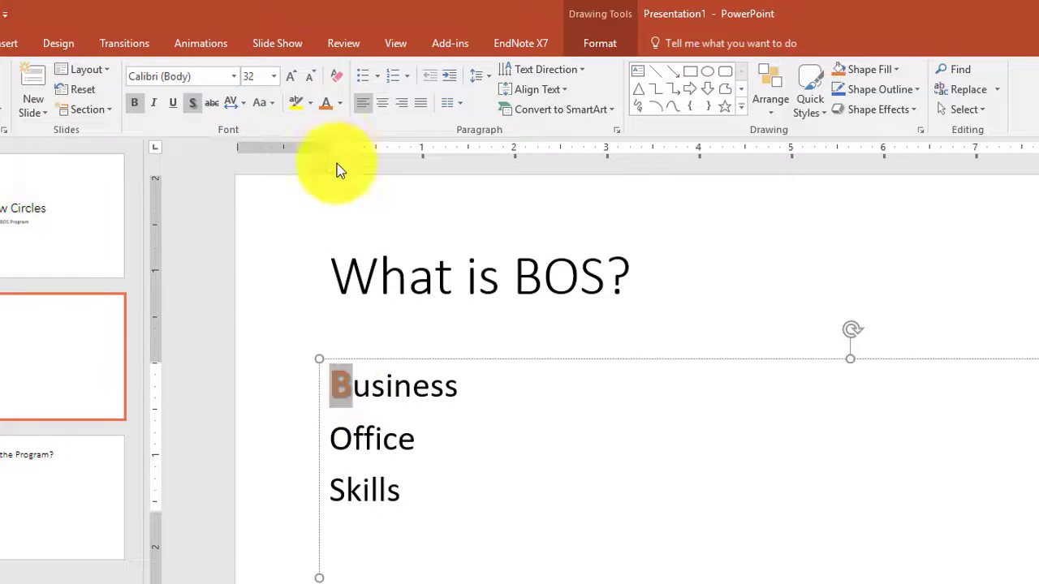
left_click(291, 85)
left_click(291, 85)
left_click(291, 84)
left_click(291, 84)
left_click(292, 84)
left_click(291, 84)
left_click(292, 83)
left_click(292, 83)
left_click(291, 83)
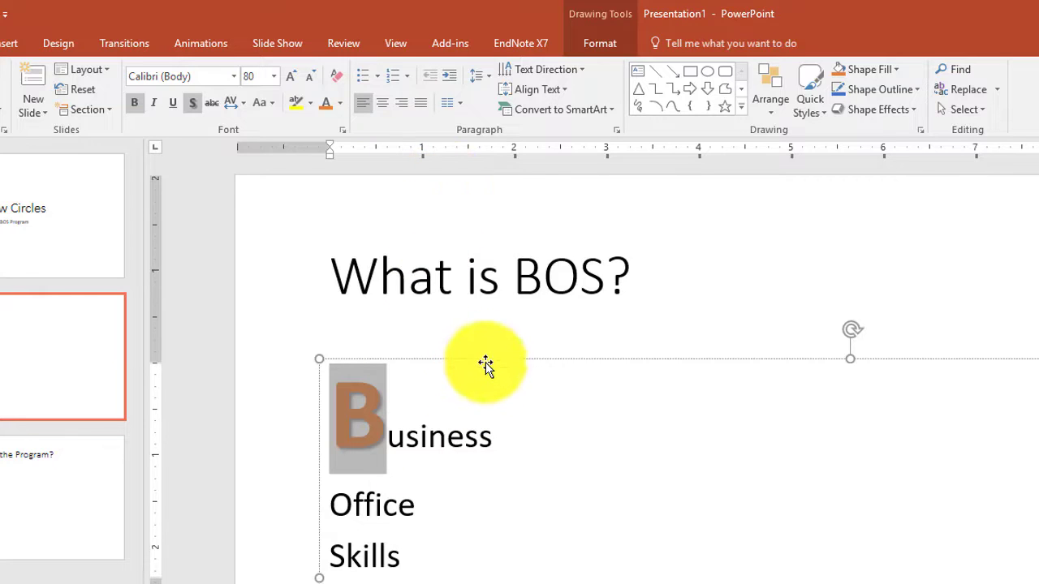
Copy the formatting of the "B" with Format Painter onto the "O" of "Office" and the "S" of "Skills"
left_click(353, 506)
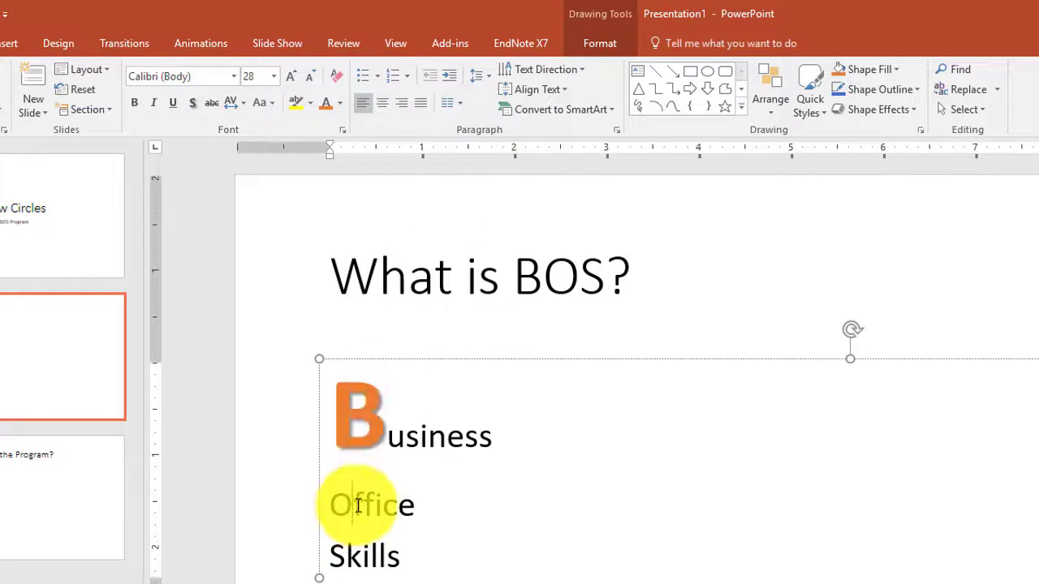
left_click(369, 421)
left_click(338, 429, "shift")
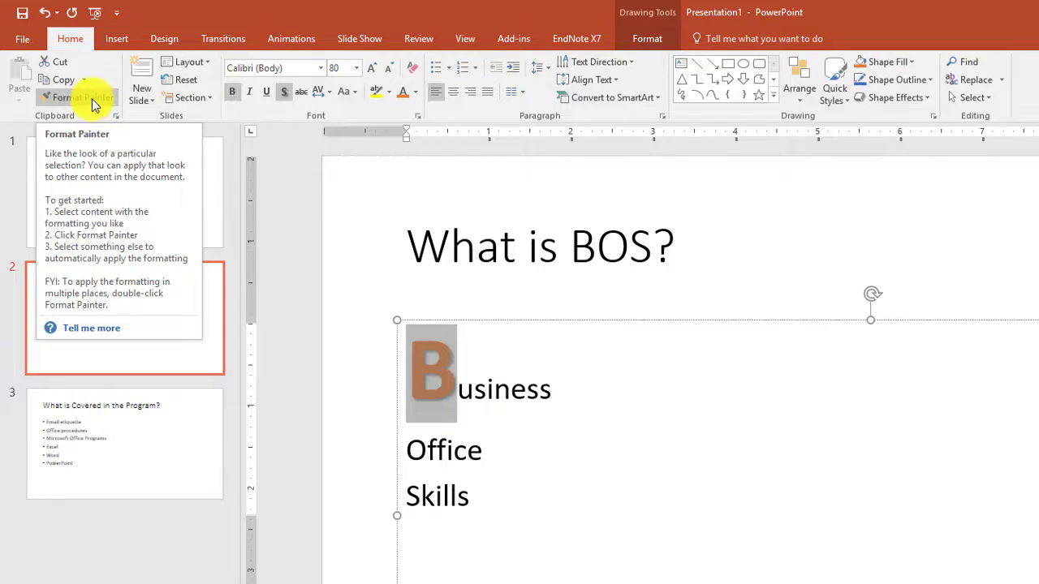
left_click(91, 98)
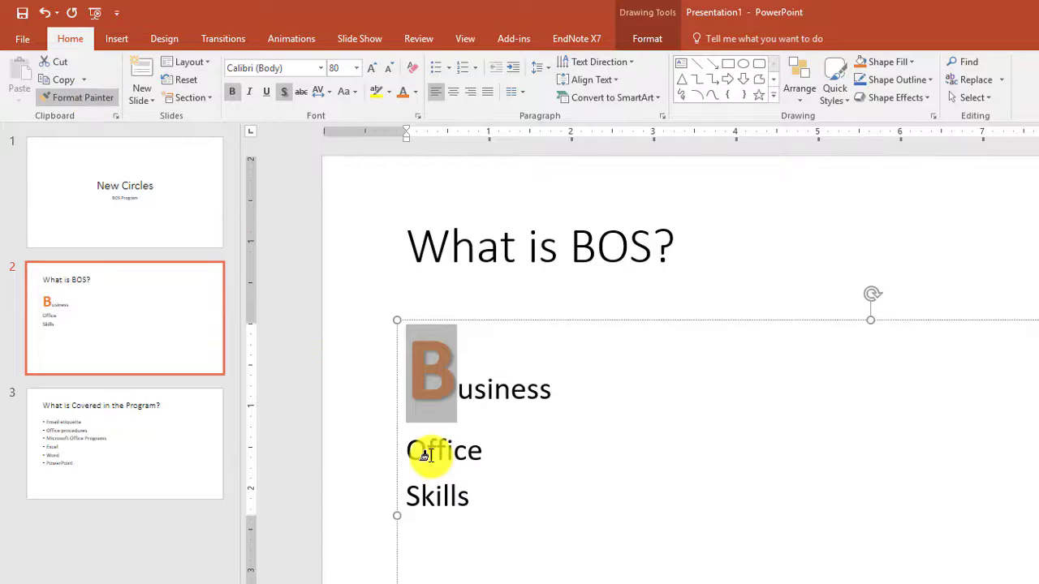
left_click_drag(413, 446, 409, 449)
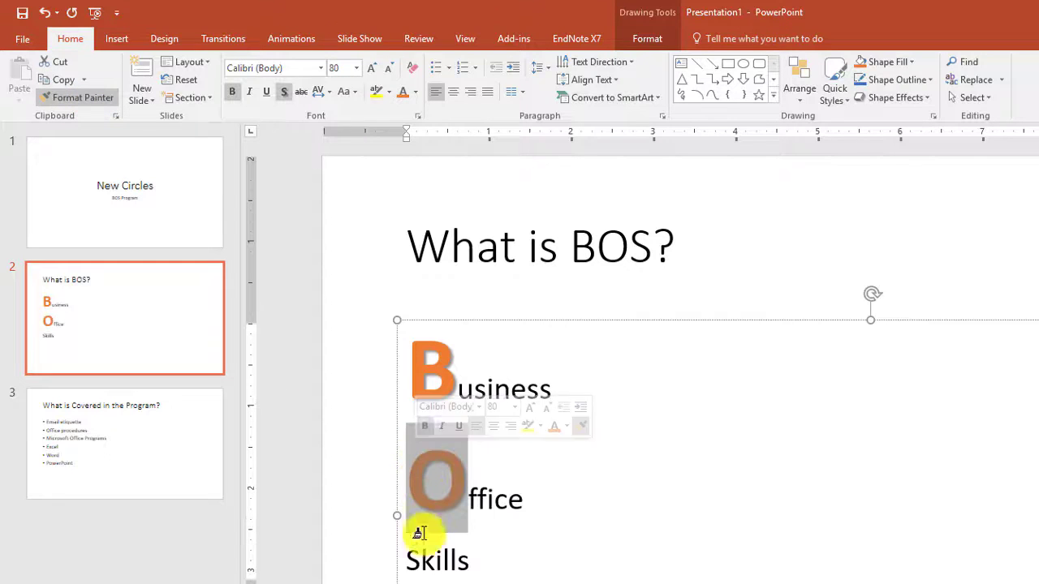
left_click_drag(414, 562, 402, 559)
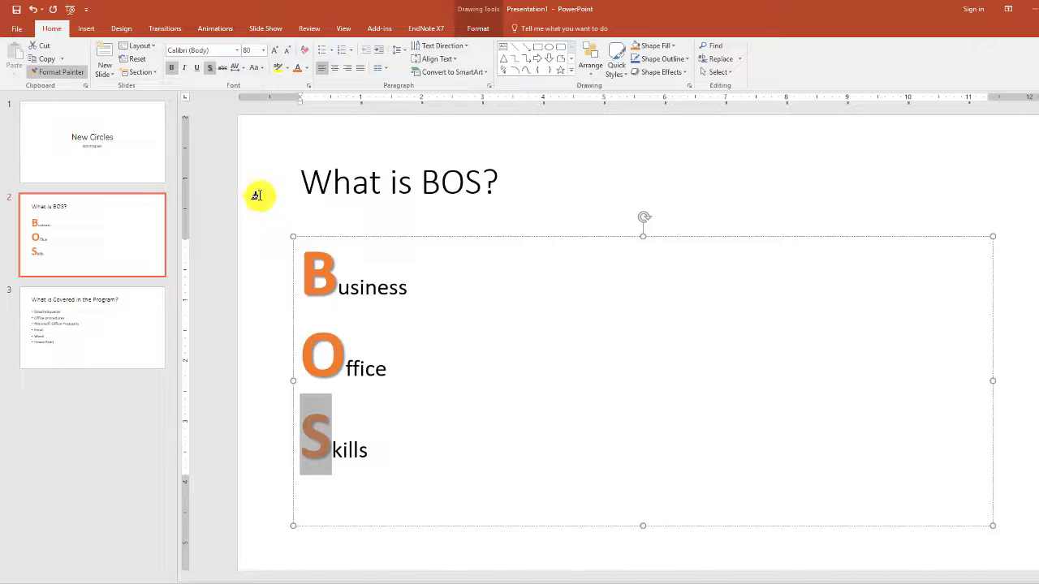
Set the paragraph spacing before to 48 pt for all lines of the Business, Office, Skills text box
left_click(303, 279)
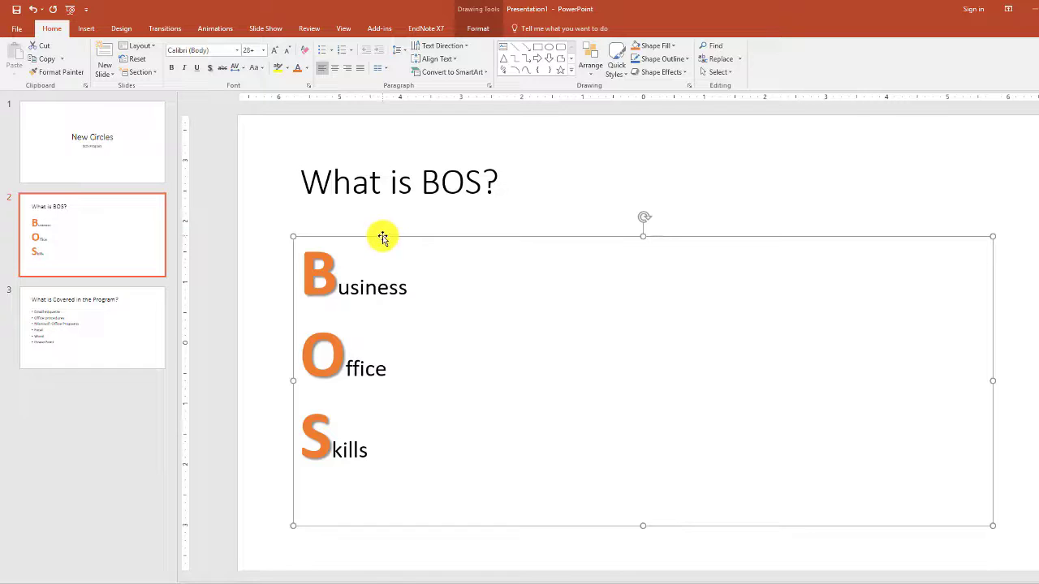
left_click(489, 86)
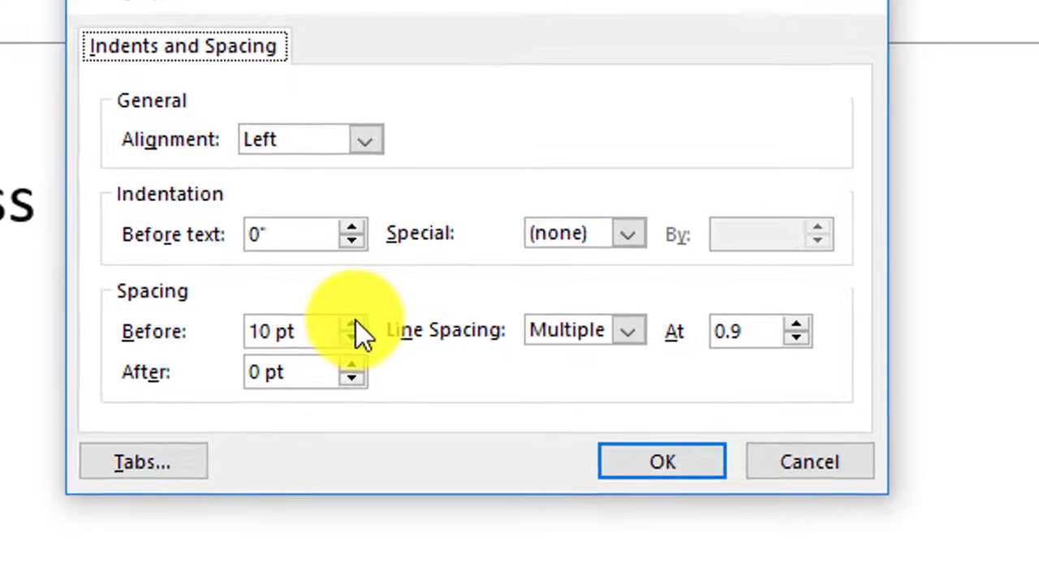
left_click(509, 326)
left_click(509, 326)
left_click(354, 325)
left_click(354, 325)
left_click(355, 322)
left_click(355, 323)
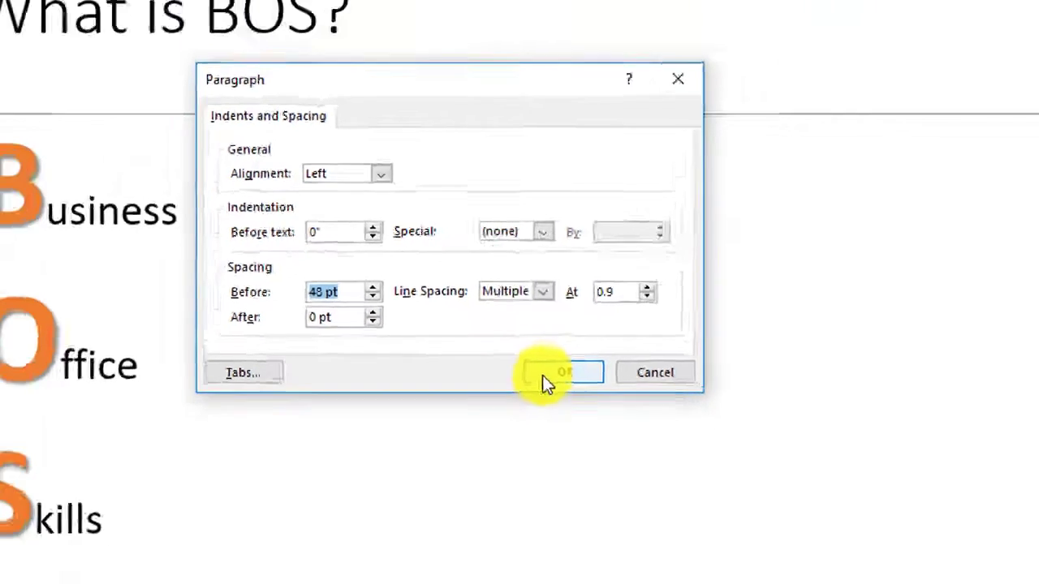
left_click(633, 463)
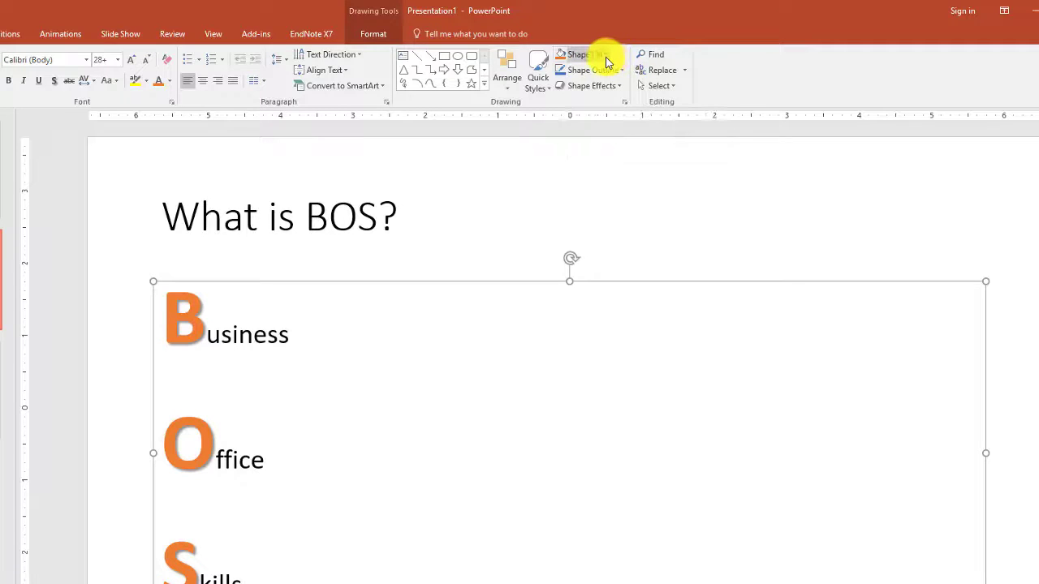
left_click(605, 59)
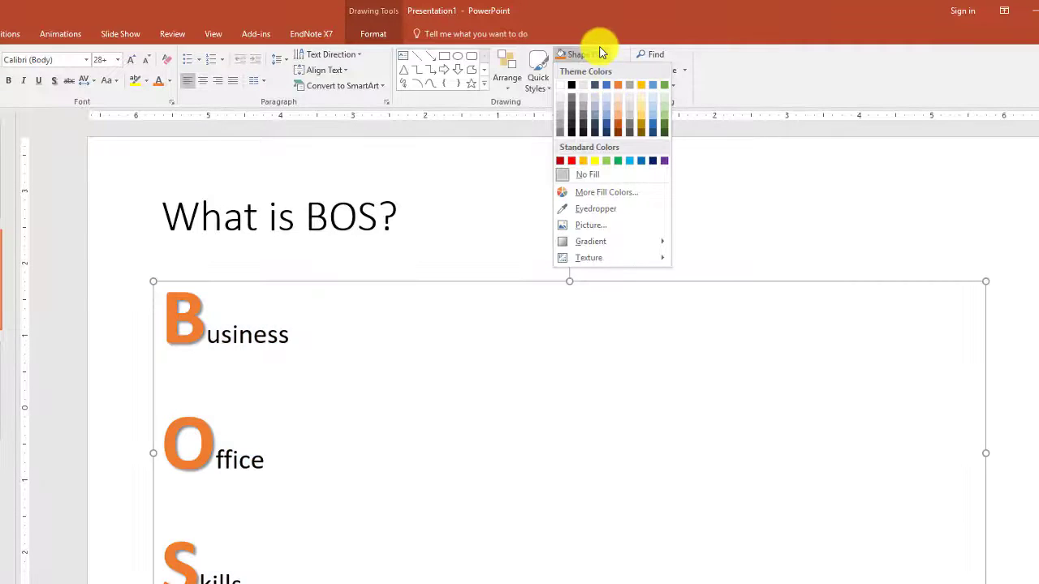
left_click(600, 53)
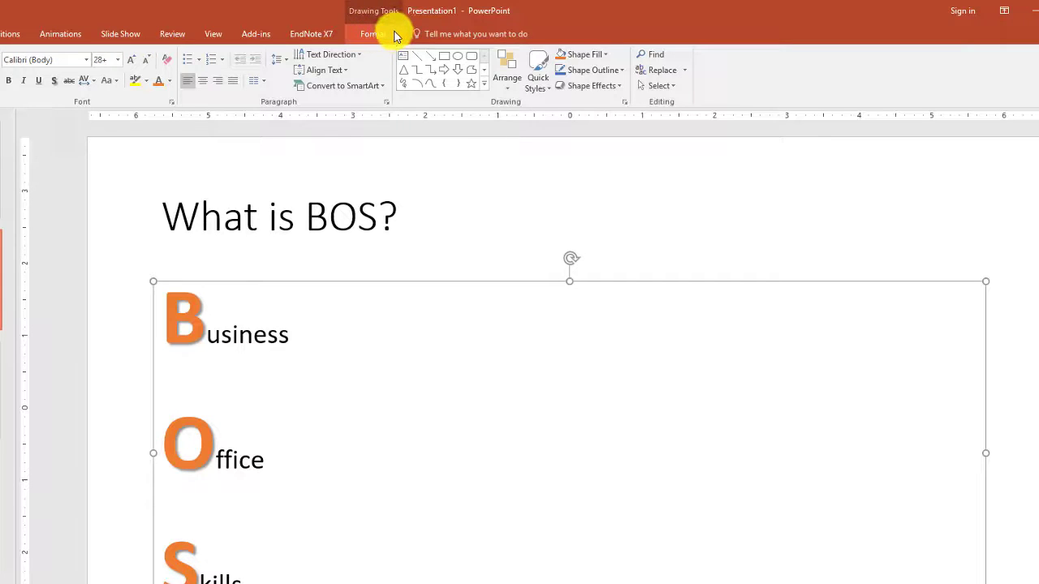
left_click(611, 71)
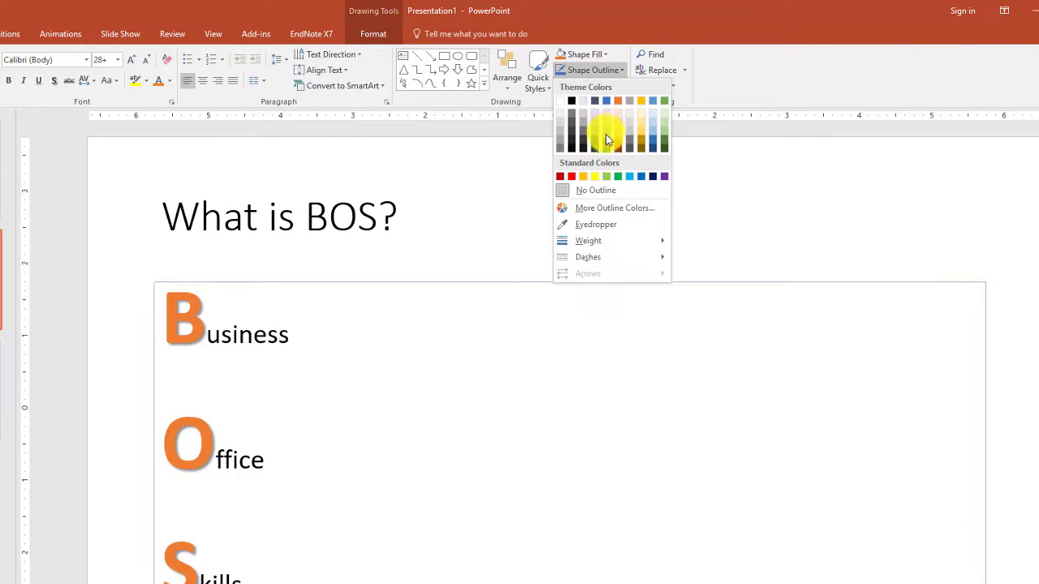
left_click(590, 57)
left_click(592, 54)
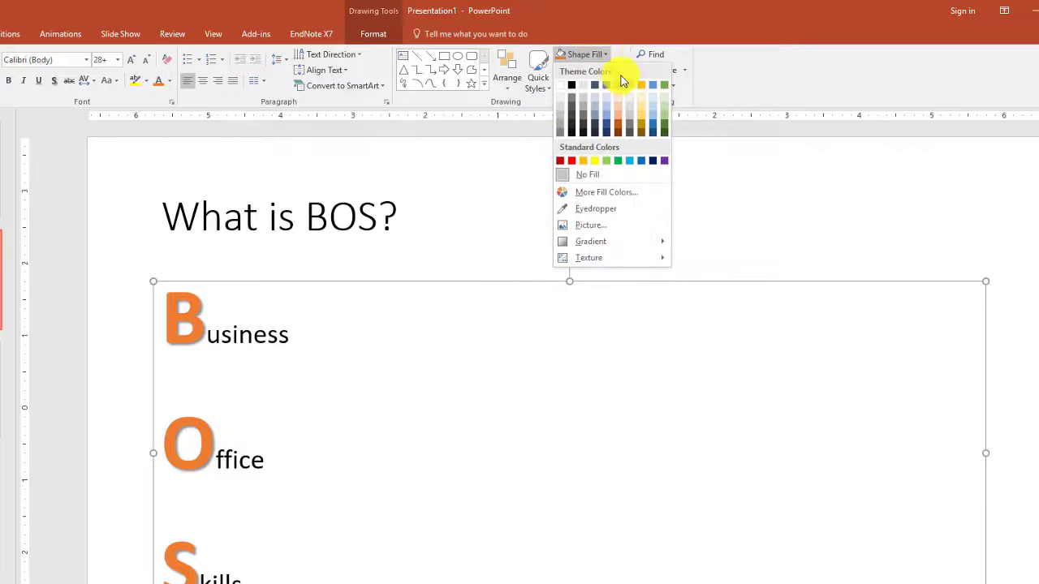
Examine the shape styles, the Change Shape gallery and the Shape Fill options for the Business, Office, Skills text box
left_click(381, 36)
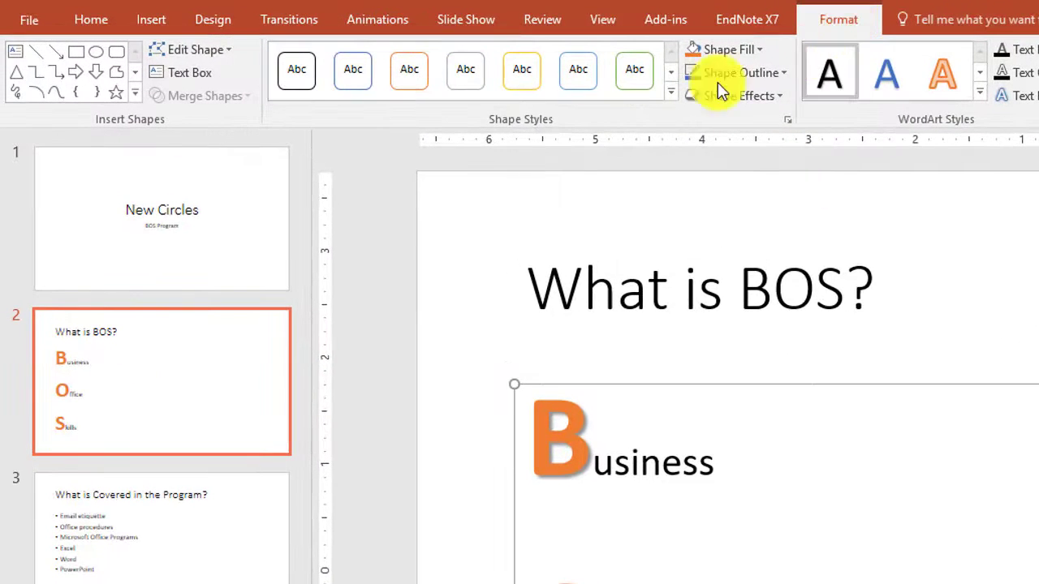
left_click(671, 94)
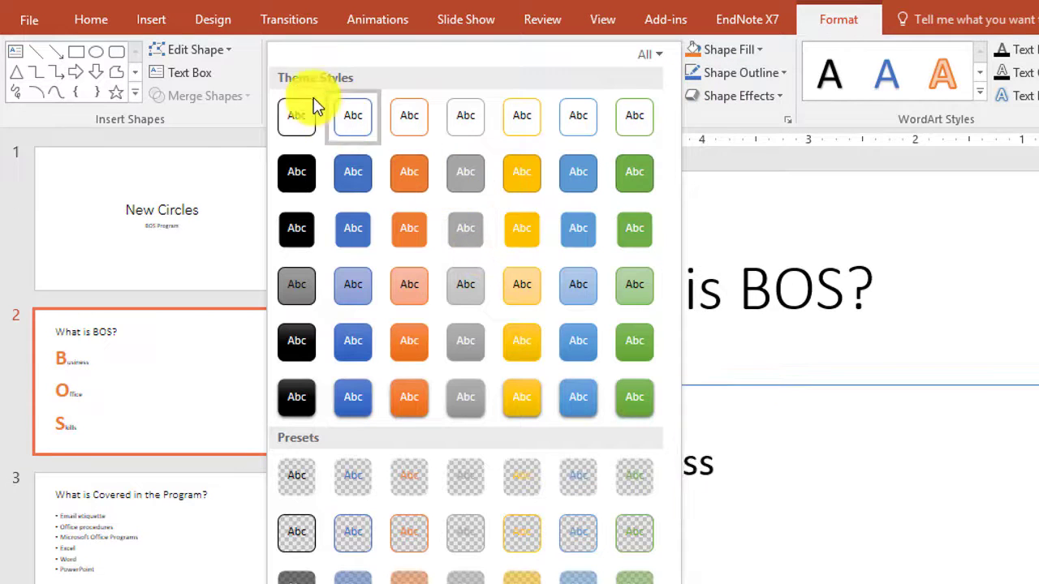
left_click(223, 54)
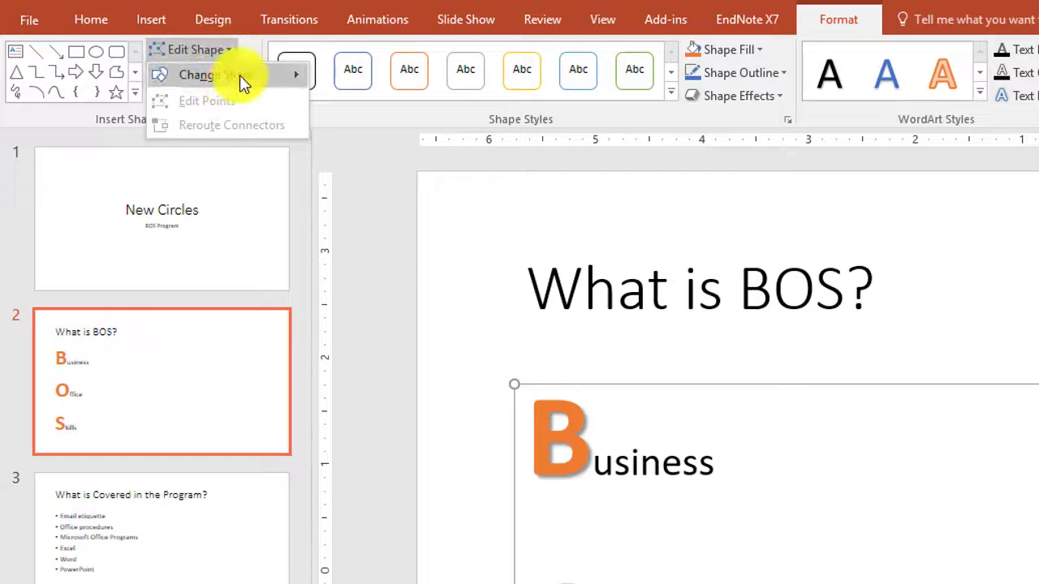
mouse_move(241, 75)
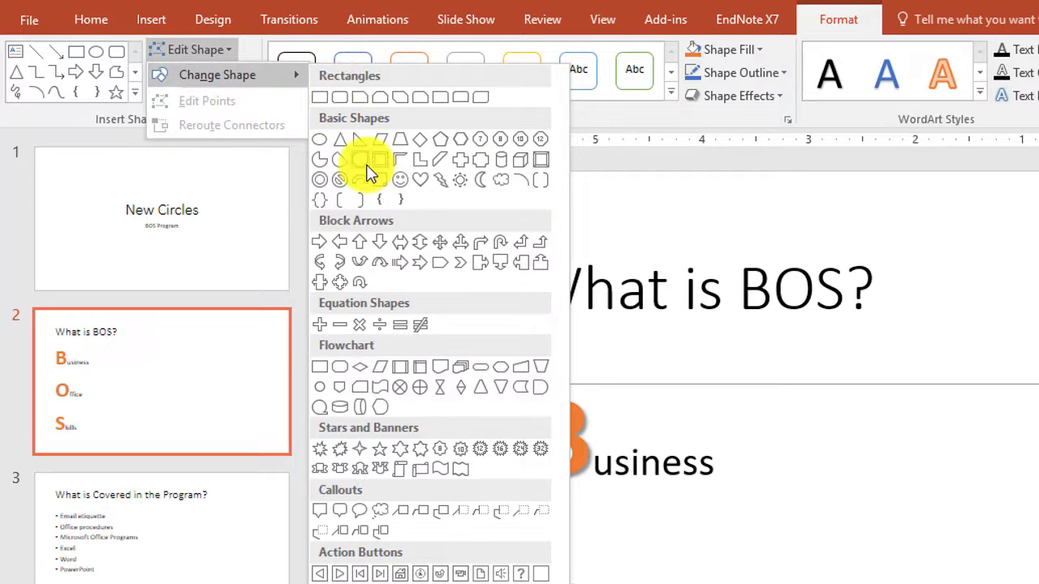
left_click(738, 51)
left_click(734, 50)
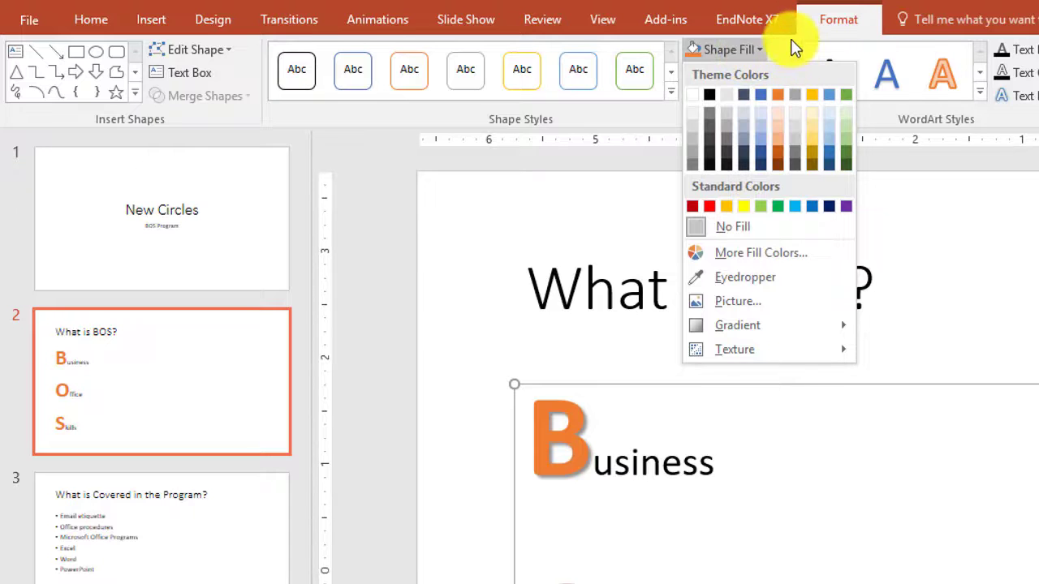
left_click(793, 48)
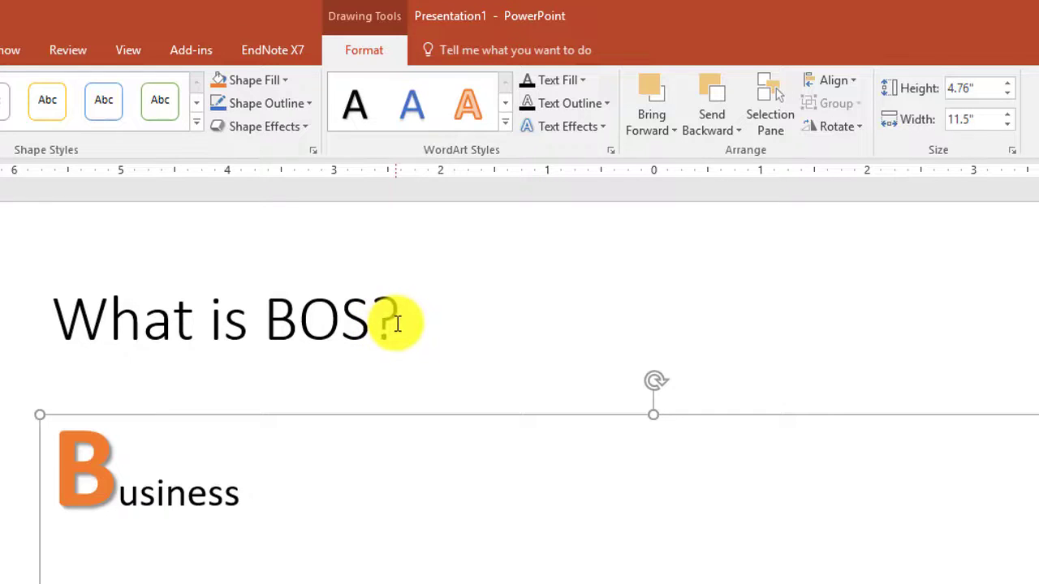
Apply the orange outlined WordArt style to the "What is BOS?" title text
left_click_drag(398, 324, 135, 301)
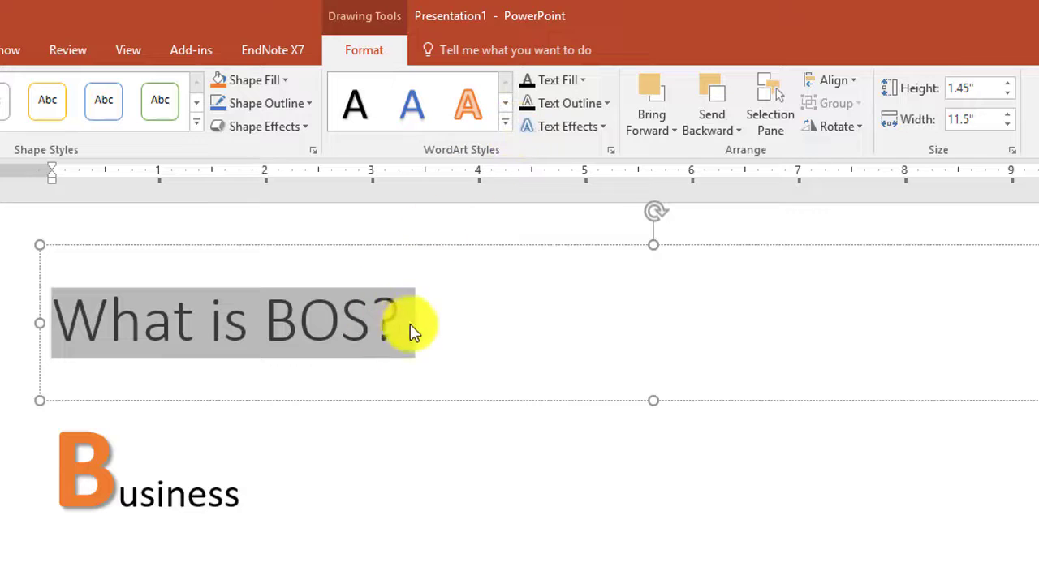
left_click(504, 122)
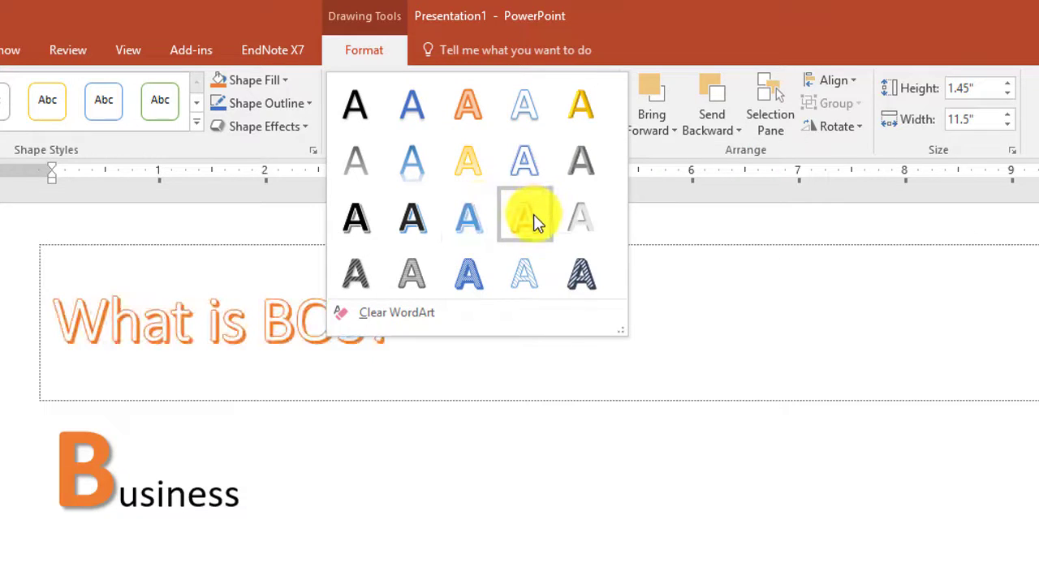
left_click(462, 105)
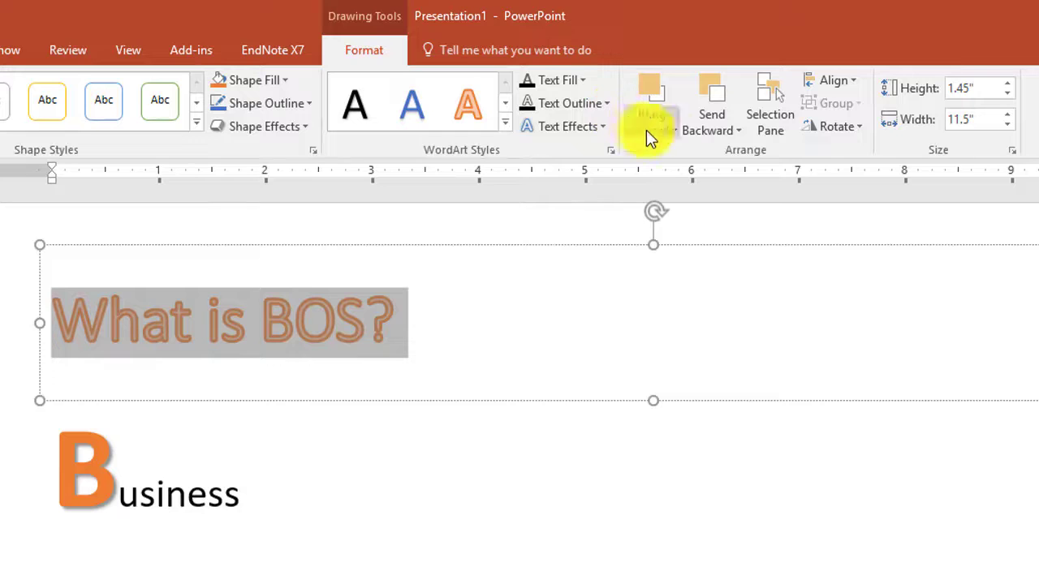
Review the Align options and the Format Shape size and text box settings for the "What is BOS?" title
left_click(848, 85)
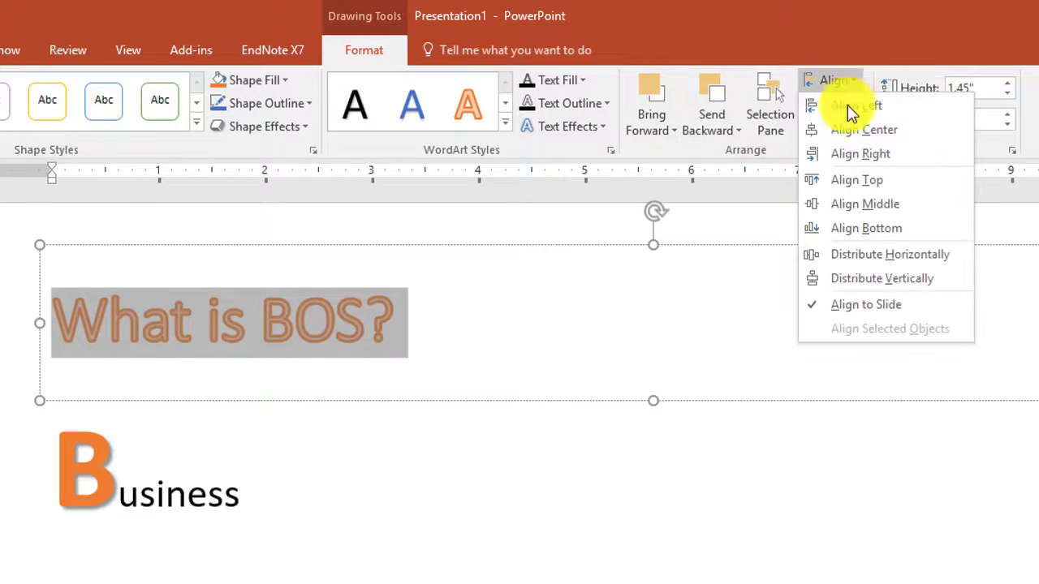
left_click(1030, 114)
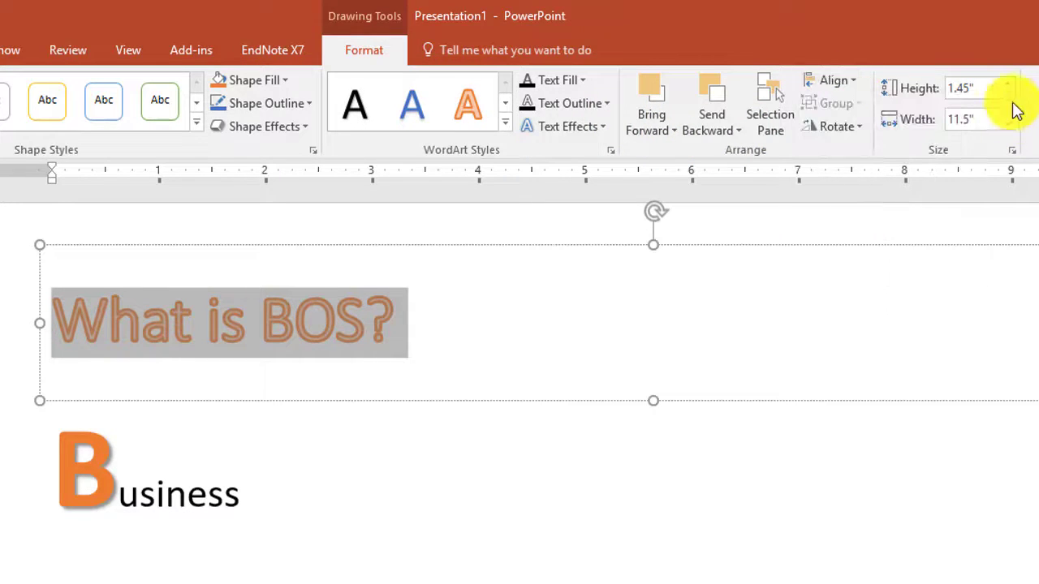
right_click(268, 348)
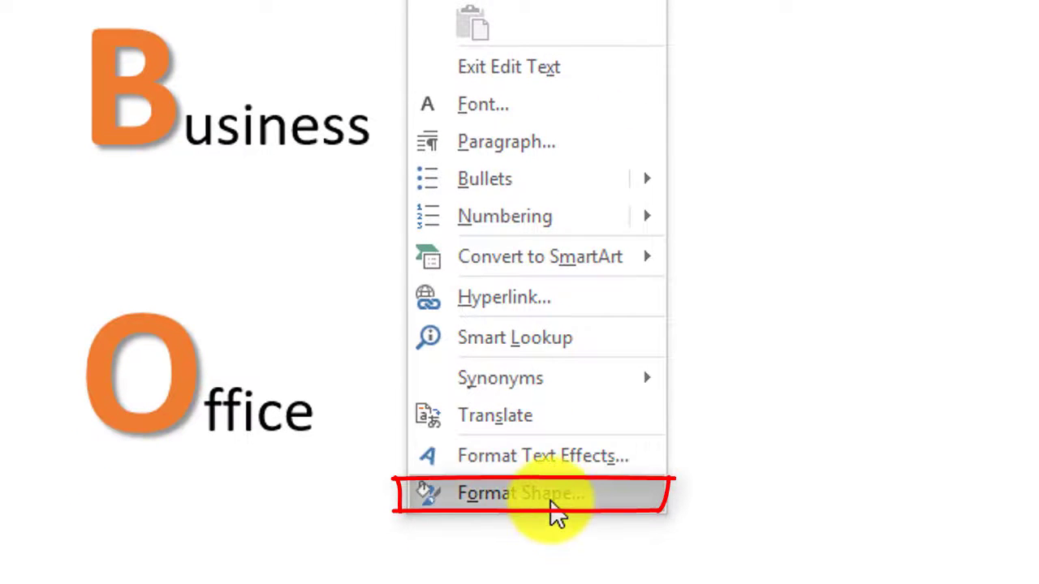
left_click(553, 500)
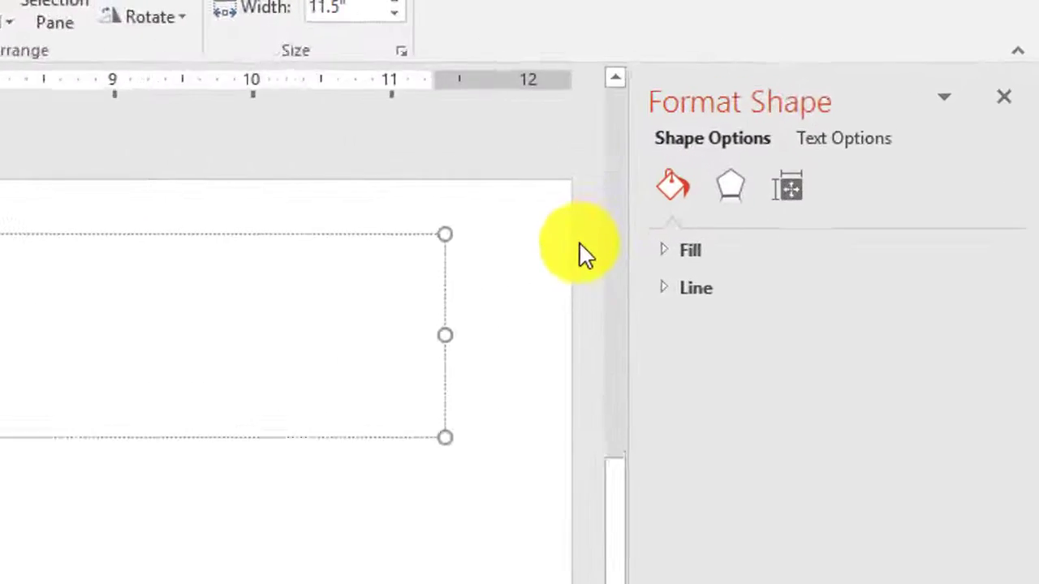
left_click(910, 90)
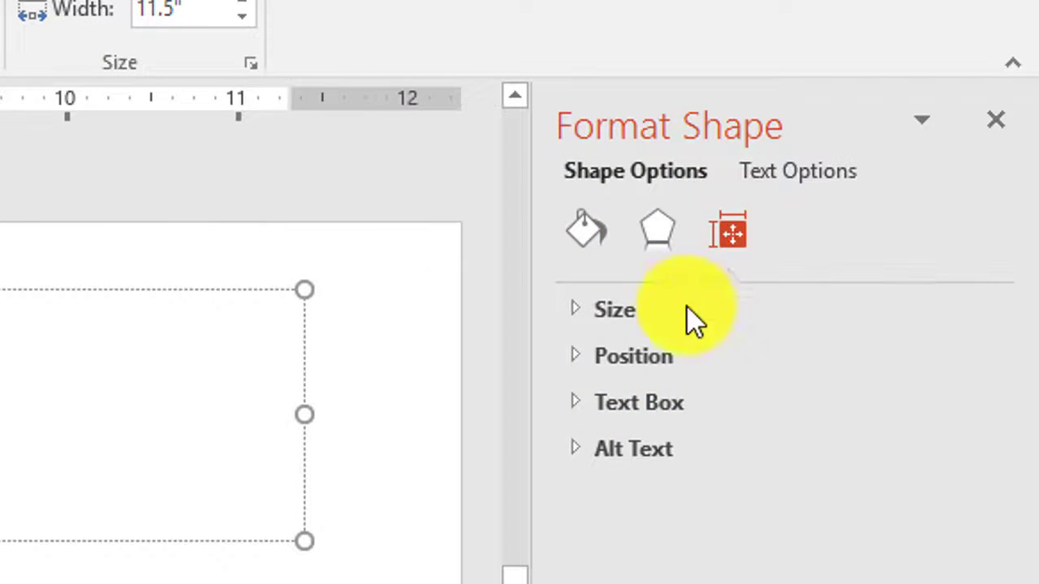
left_click(579, 370)
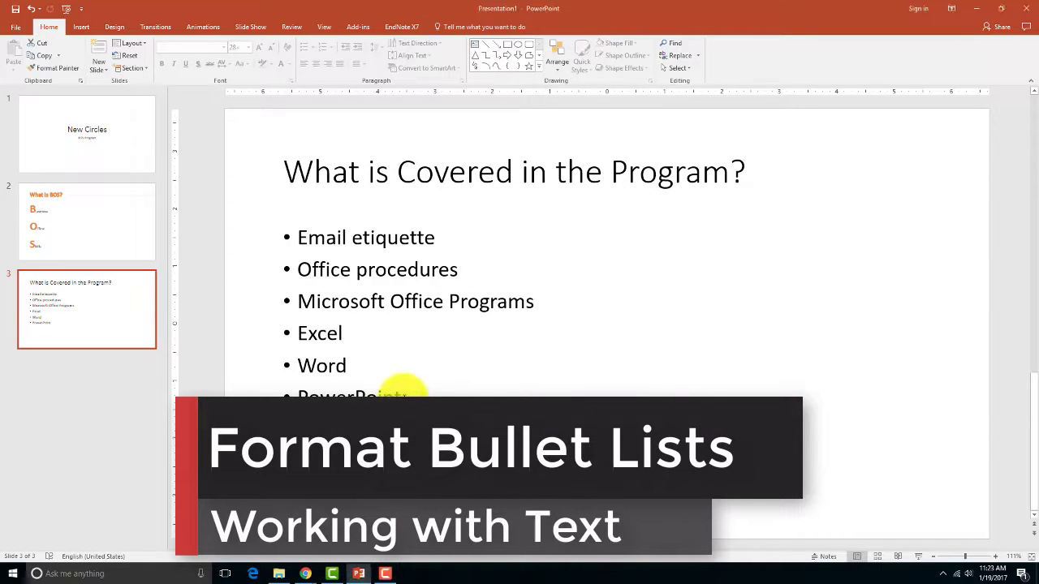
Number the list on the "What is Covered in the Program?" slide in the 1), 2), 3) style
left_click(402, 388)
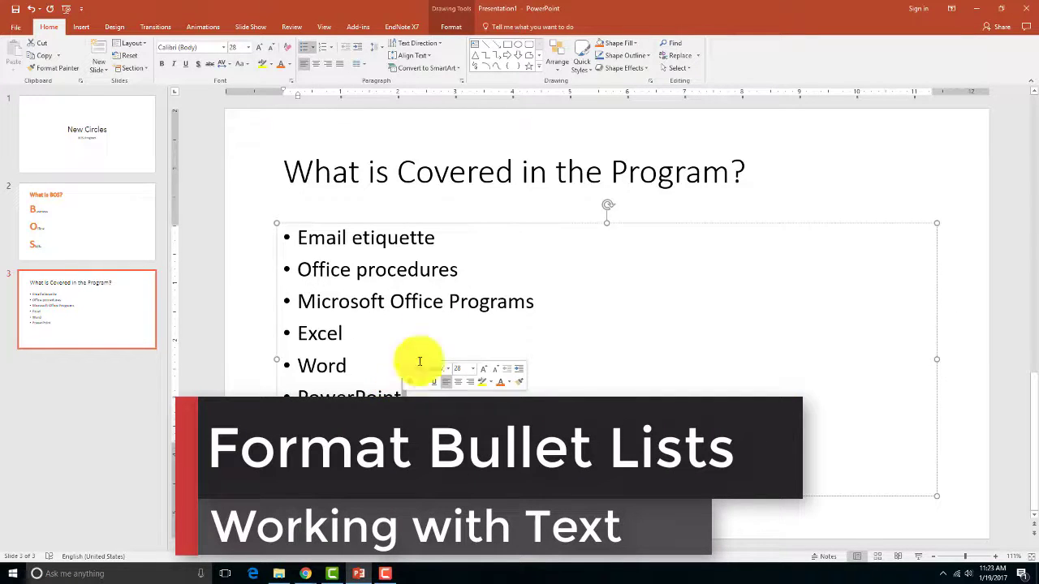
left_click(481, 225)
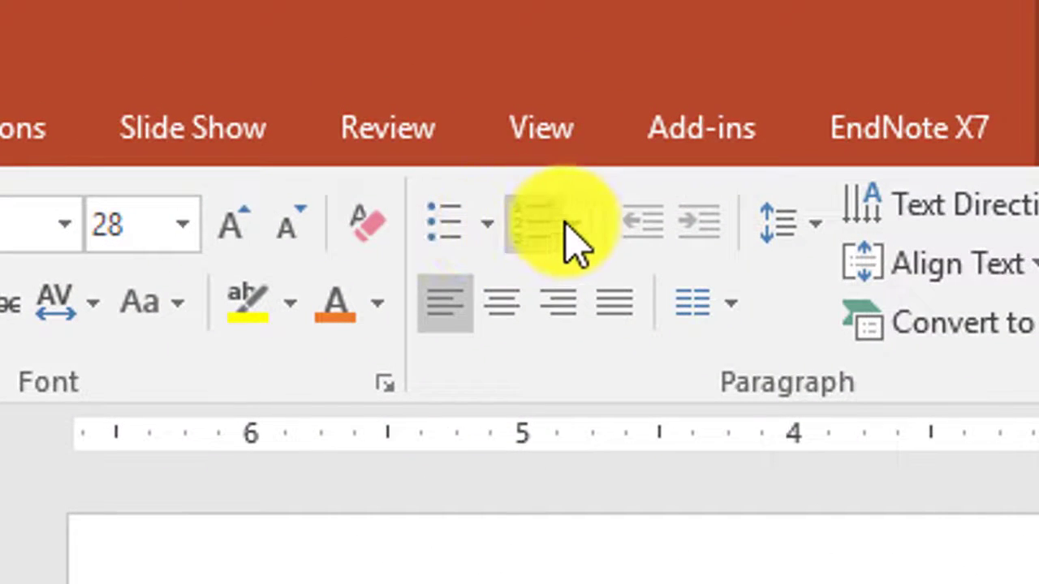
left_click(489, 231)
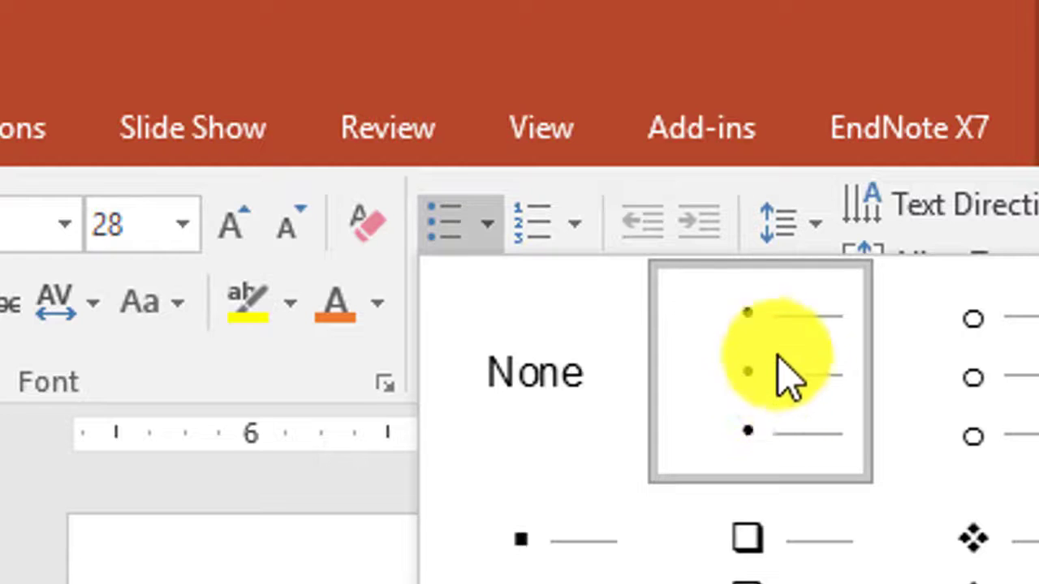
left_click(586, 226)
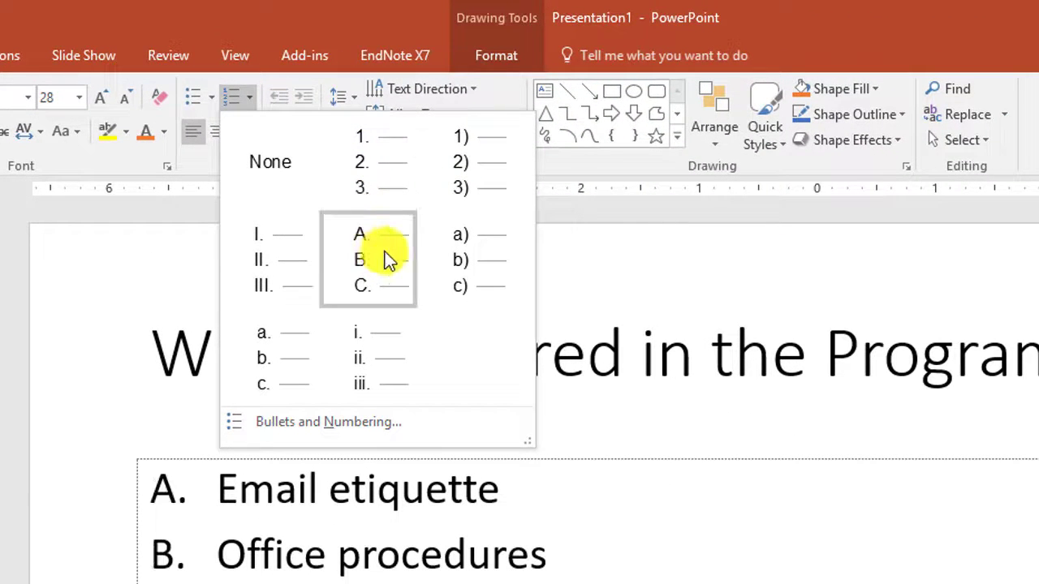
left_click(469, 156)
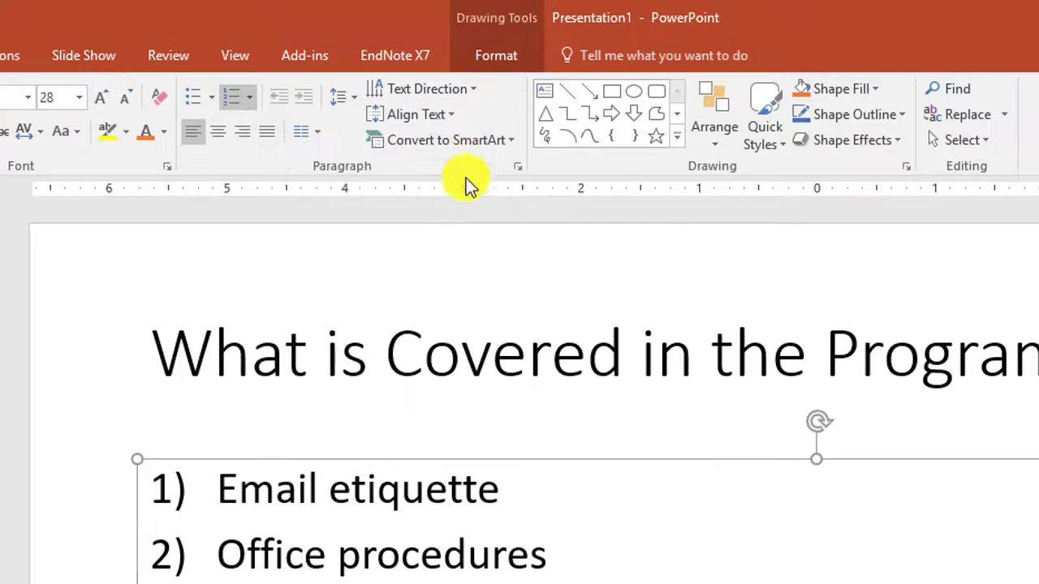
Give the program list four-diamond bullets and indent Excel, Word and PowerPoint one level under Microsoft Office Programs
left_click(214, 97)
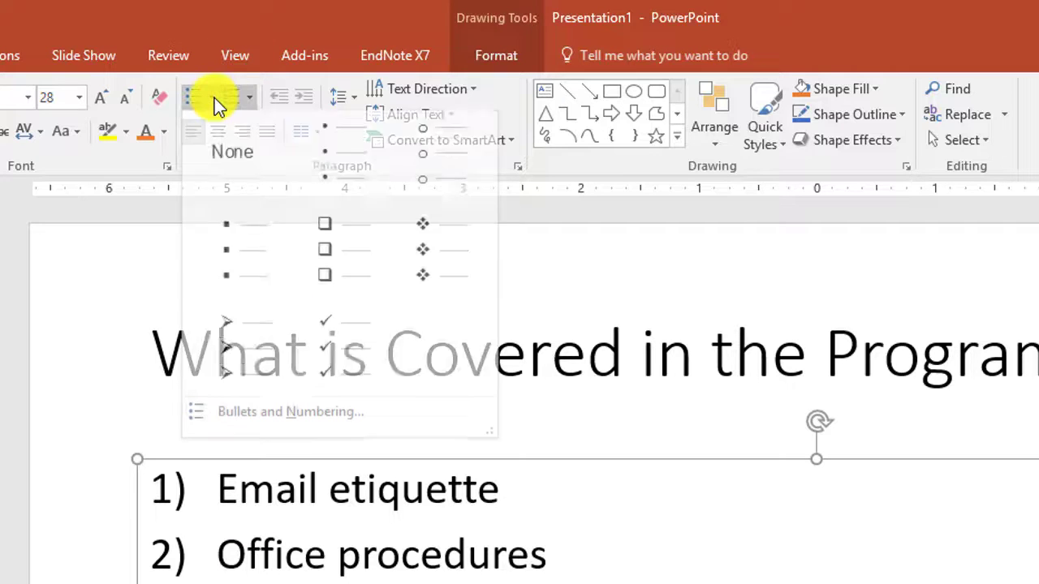
left_click(415, 254)
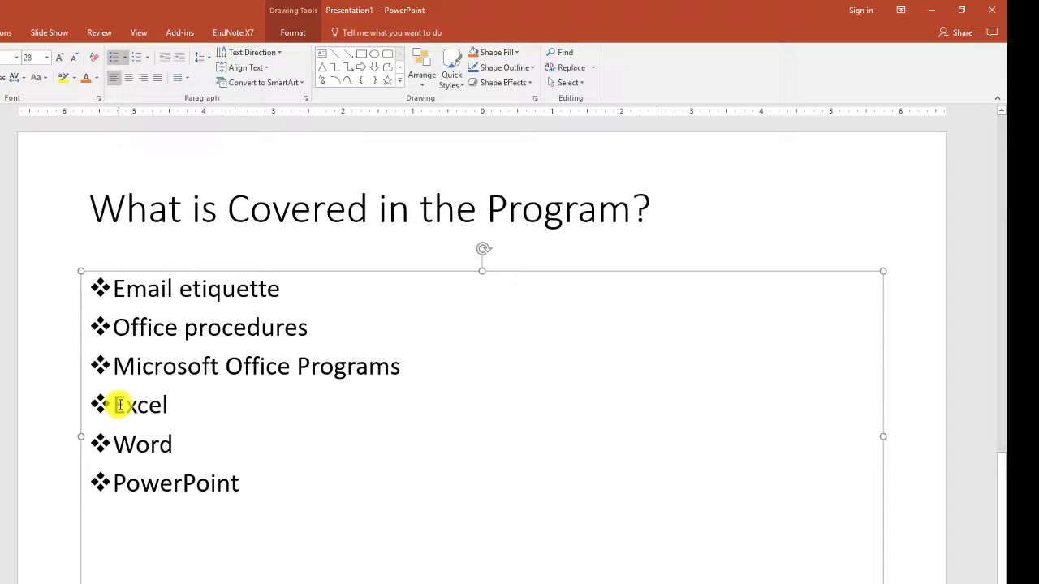
left_click_drag(116, 404, 245, 484)
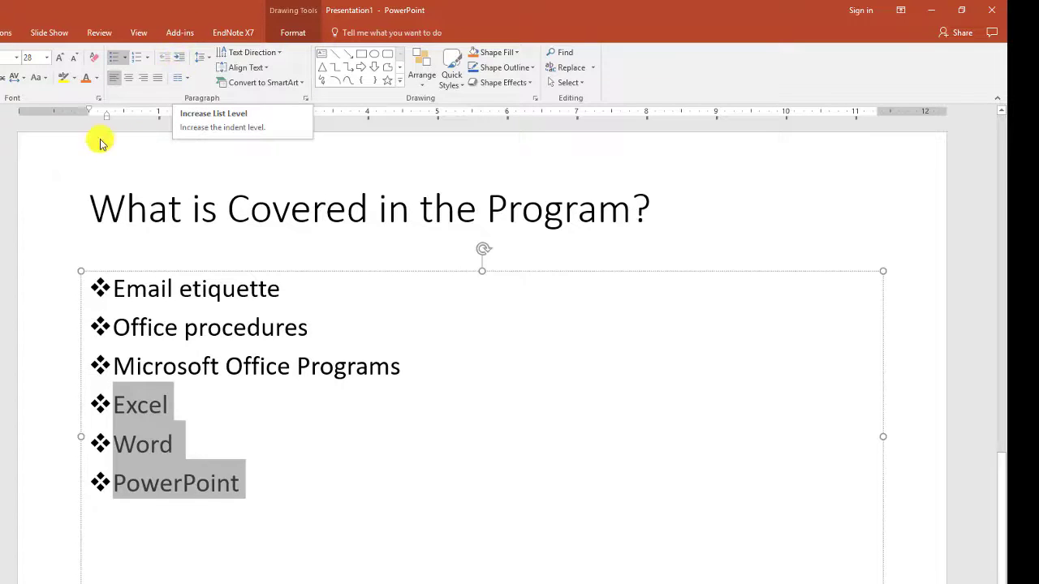
key("Tab")
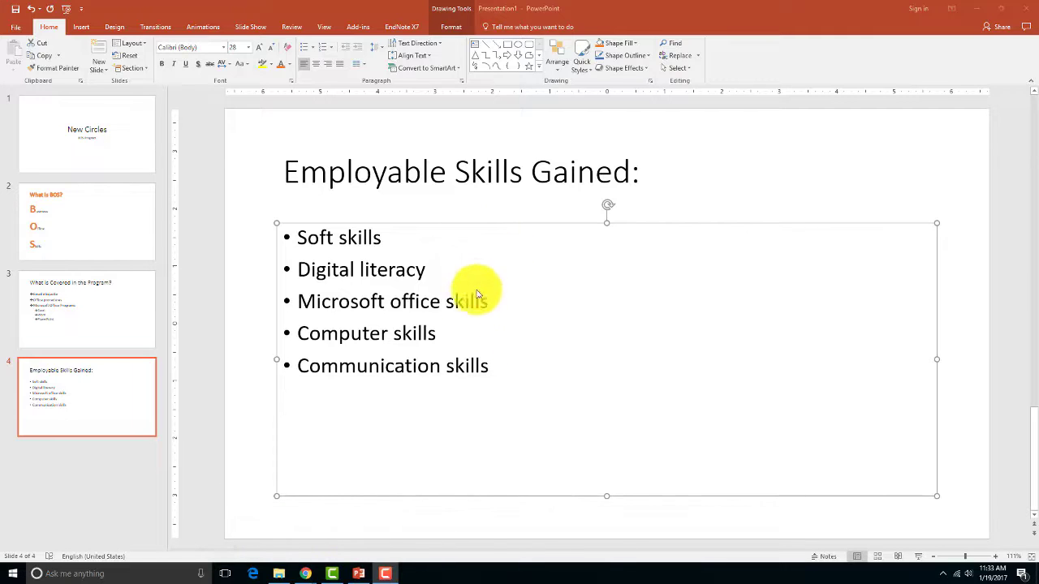
Set the bullet list on the "Employable Skills Gained:" slide to three columns
left_click(473, 226)
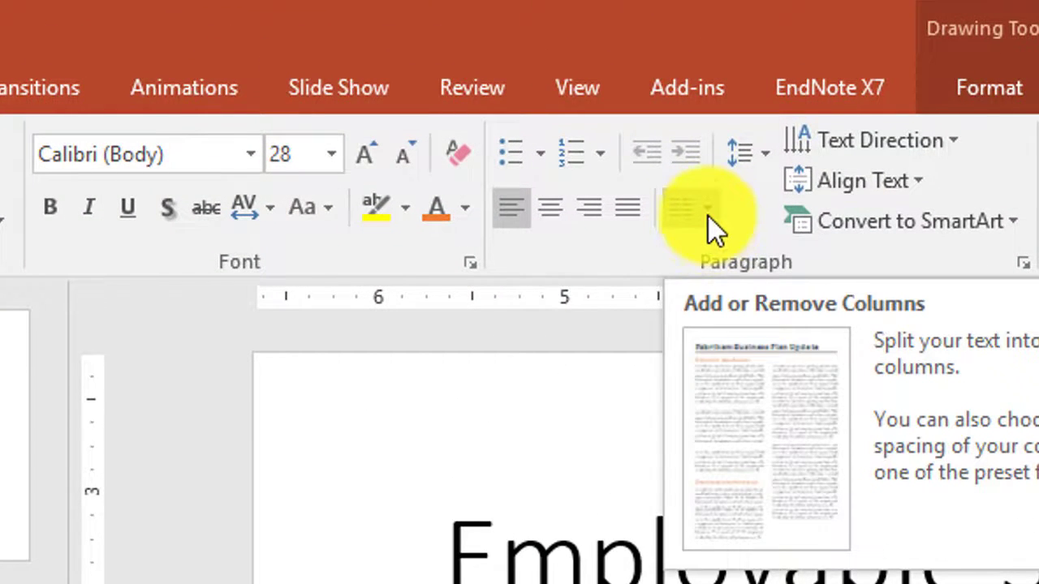
left_click(704, 215)
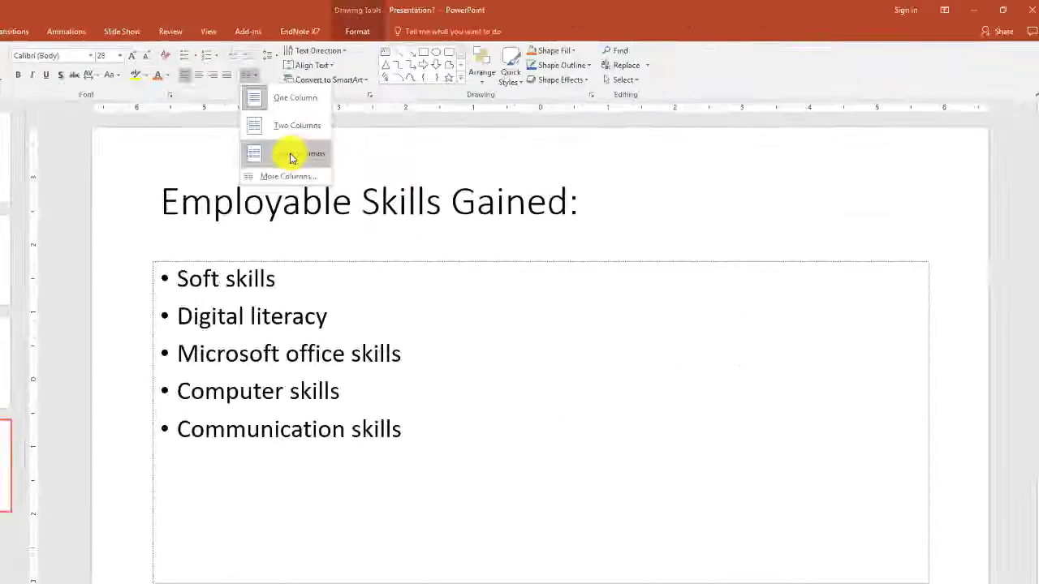
left_click(293, 157)
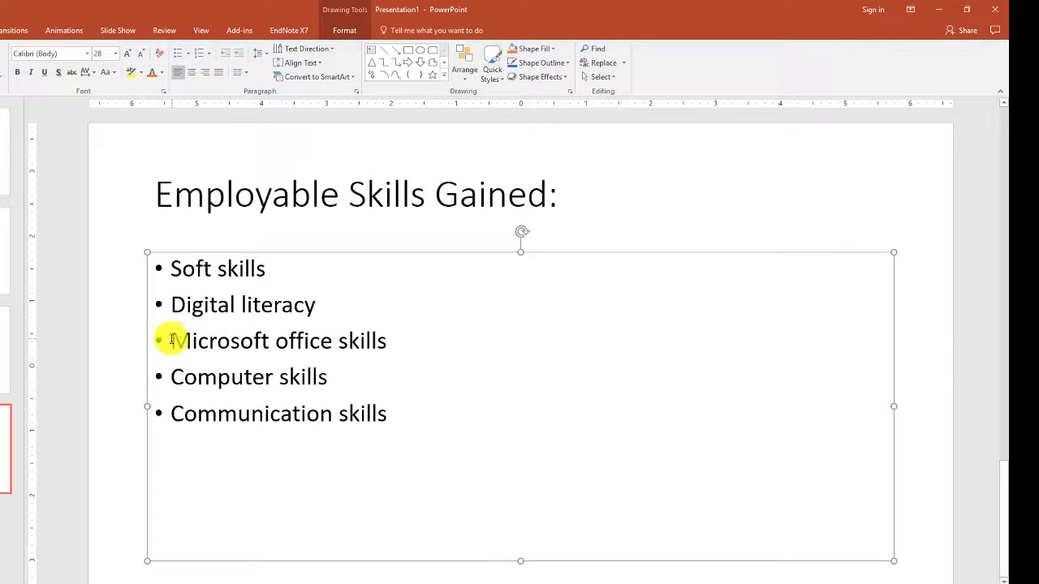
Insert blank lines before "Microsoft office skills" until it starts the second column
left_click(172, 341)
key("Return")
key("Return")
key("Return")
key("Return")
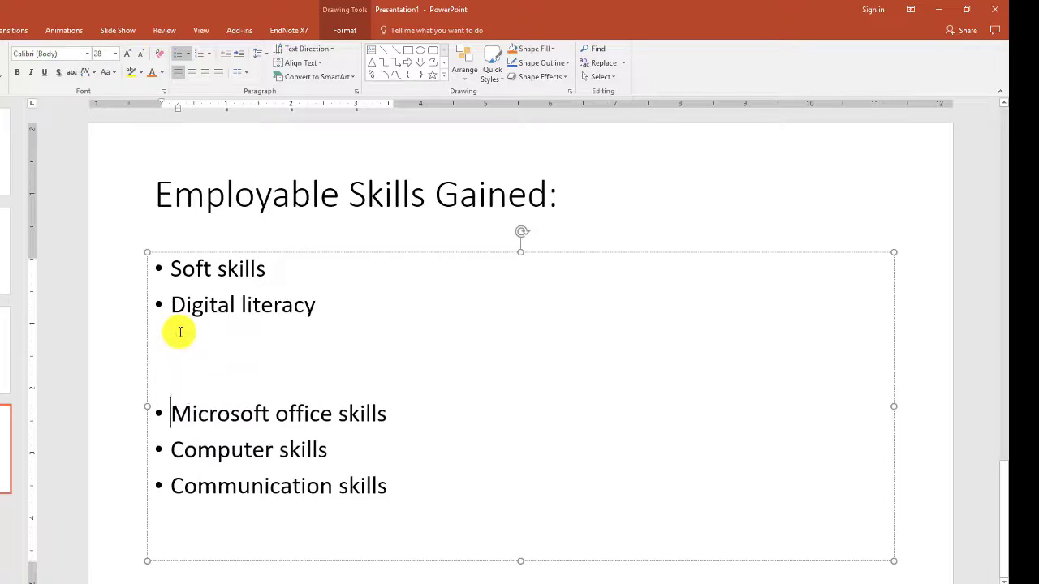
key("Return")
key("Return")
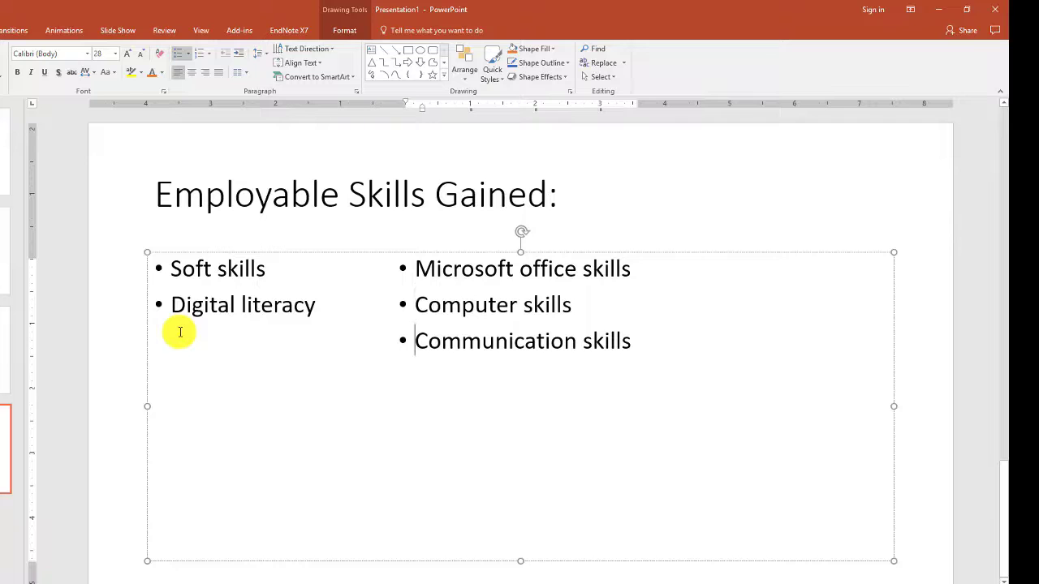
Insert blank lines before "Communication skills" until it moves into the third column
key("Return")
key("Return")
key("Return")
key("Return")
key("Return")
key("Return")
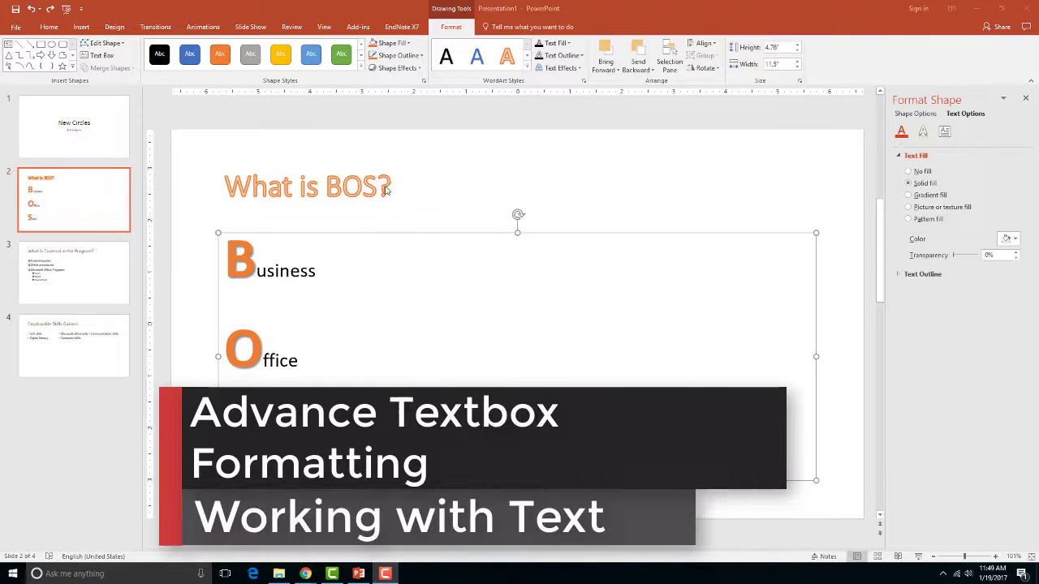
Narrow the Business, Office, Skills text box on slide 2 by moving its left edge about 2 inches inward
left_click(389, 189)
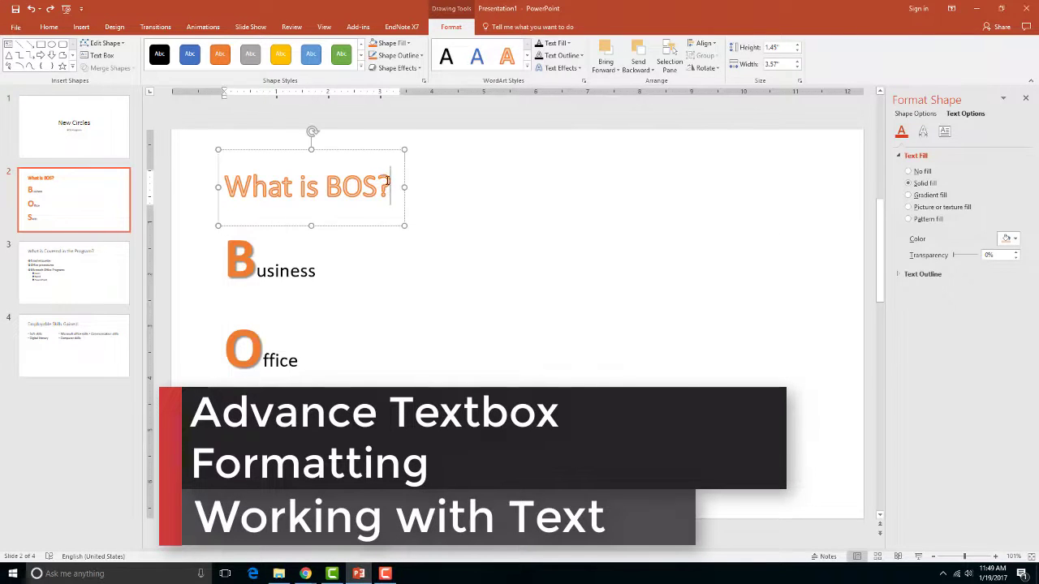
left_click(214, 273)
left_click(243, 288)
left_click_drag(218, 356, 326, 357)
Tilt the "What is BOS?" title box slightly counterclockwise and rotate it back to horizontal
left_click(309, 194)
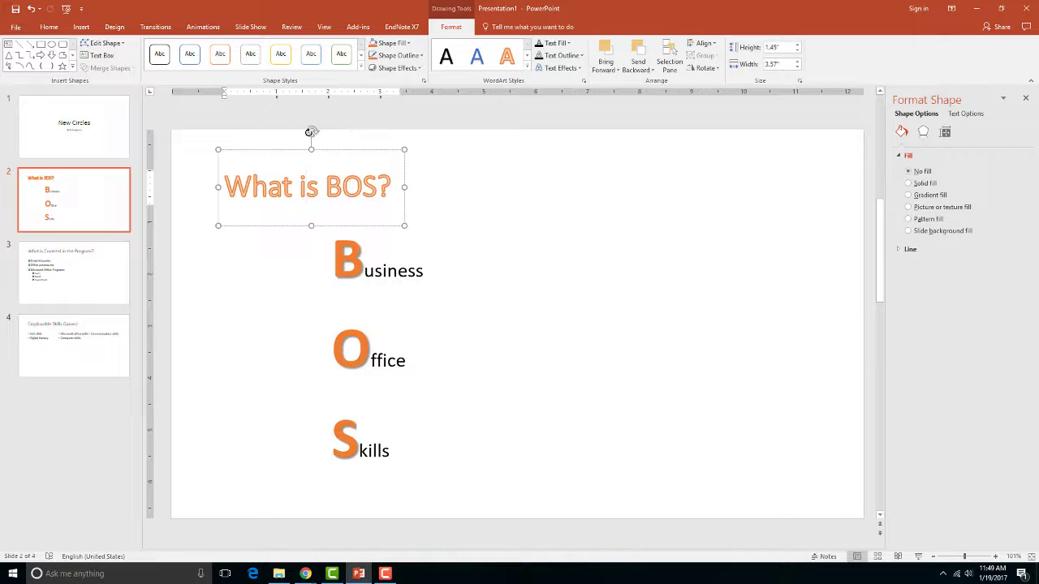
mouse_move(311, 132)
left_mouse_down()
mouse_move(271, 135)
mouse_move(247, 194)
mouse_move(300, 137)
mouse_move(322, 140)
mouse_move(309, 134)
left_mouse_up()
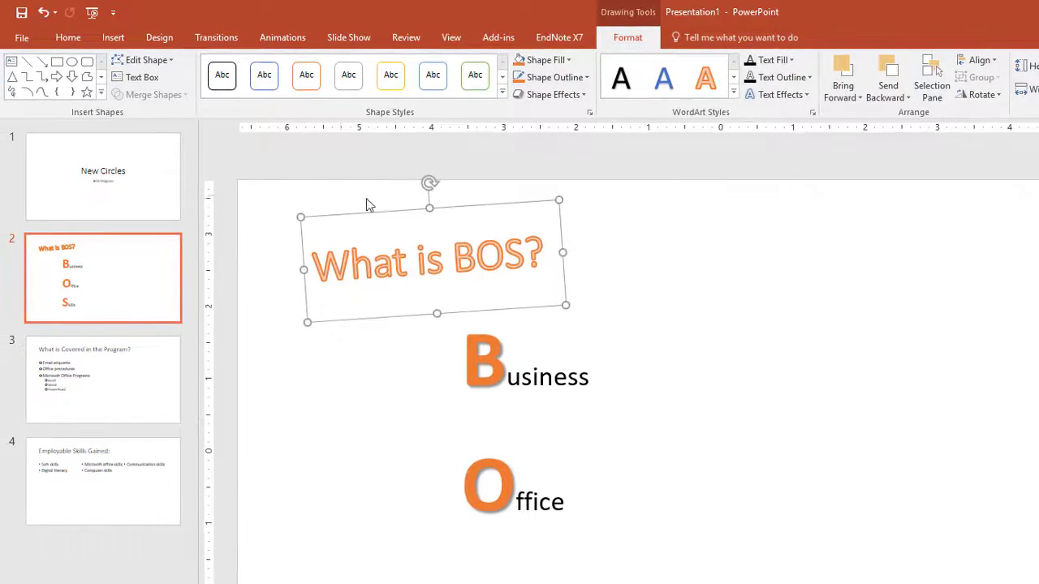
left_click_drag(430, 183, 435, 183)
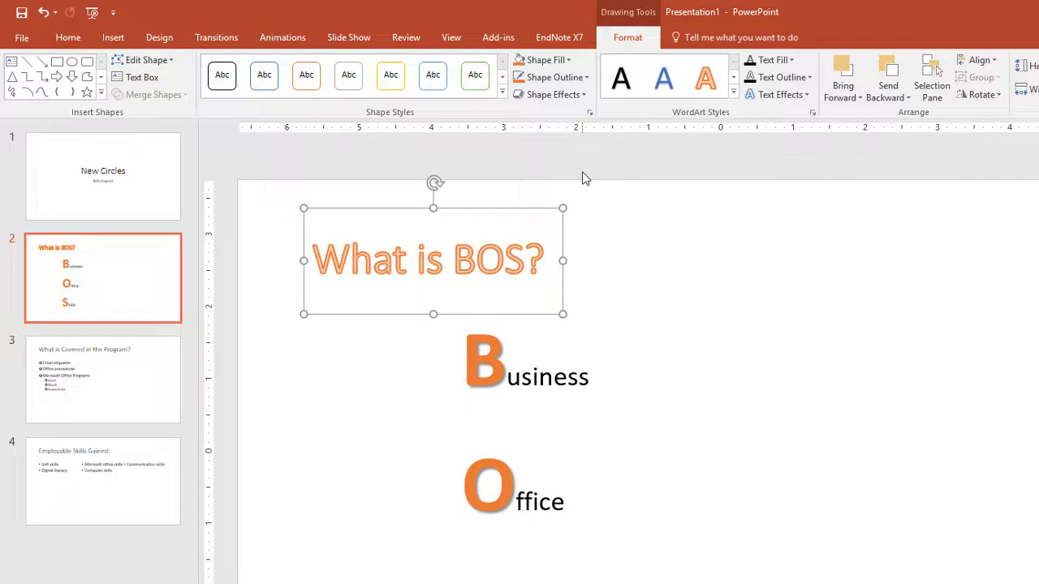
Rotate all text in the "What is BOS?" title box by 270°
left_click(72, 38)
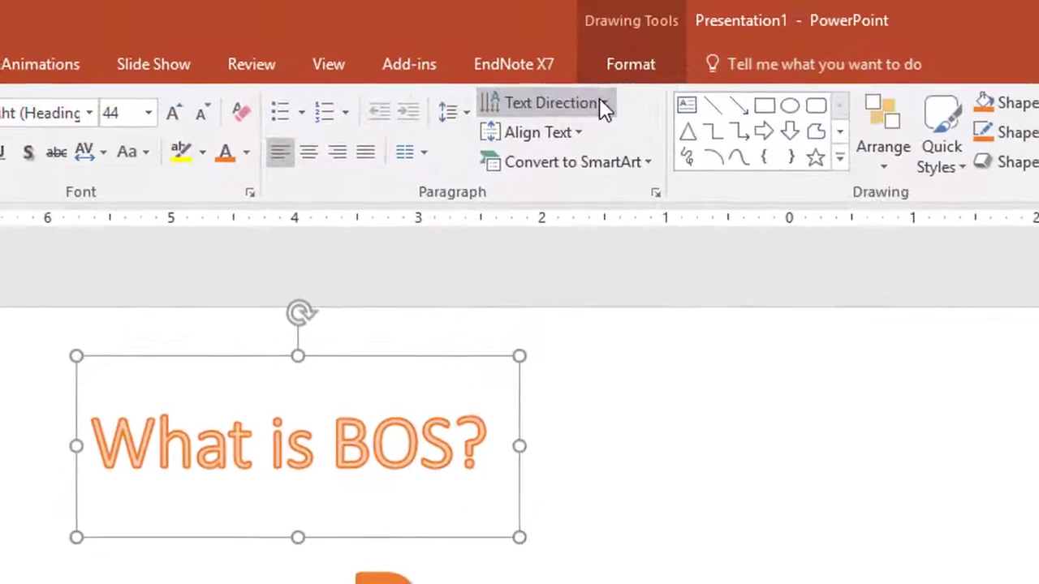
left_click(601, 76)
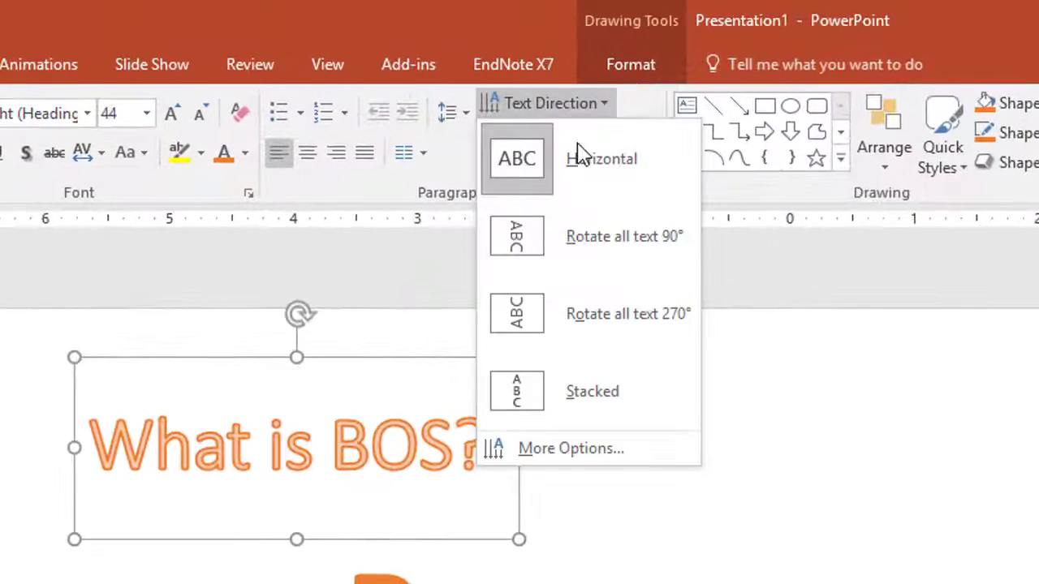
left_click(590, 311)
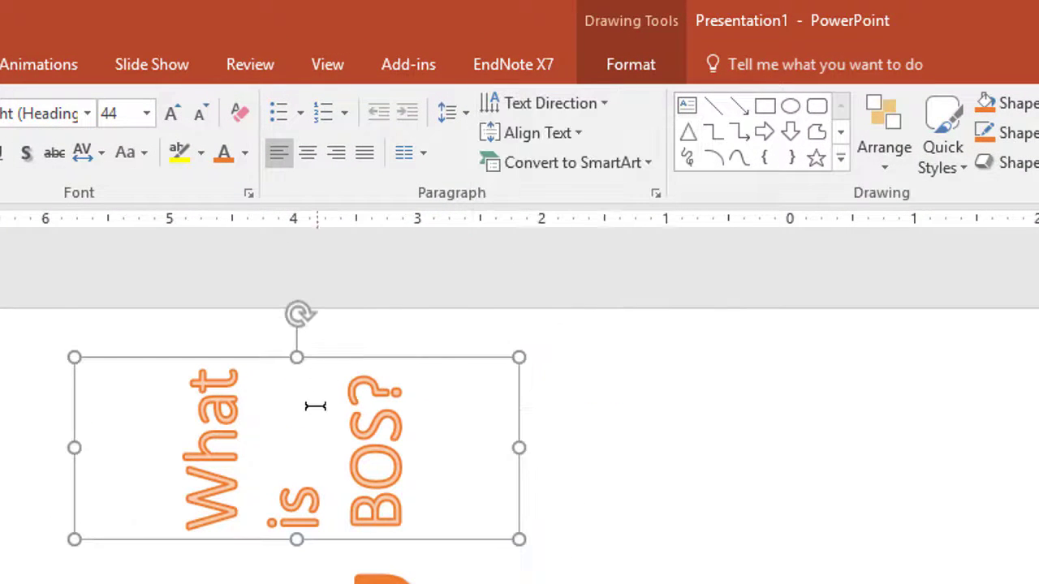
Resize the "What is BOS?" box to about 1.76" wide and 3.8" tall, spanning the height of the Business, Office, Skills list
left_click_drag(521, 441, 297, 429)
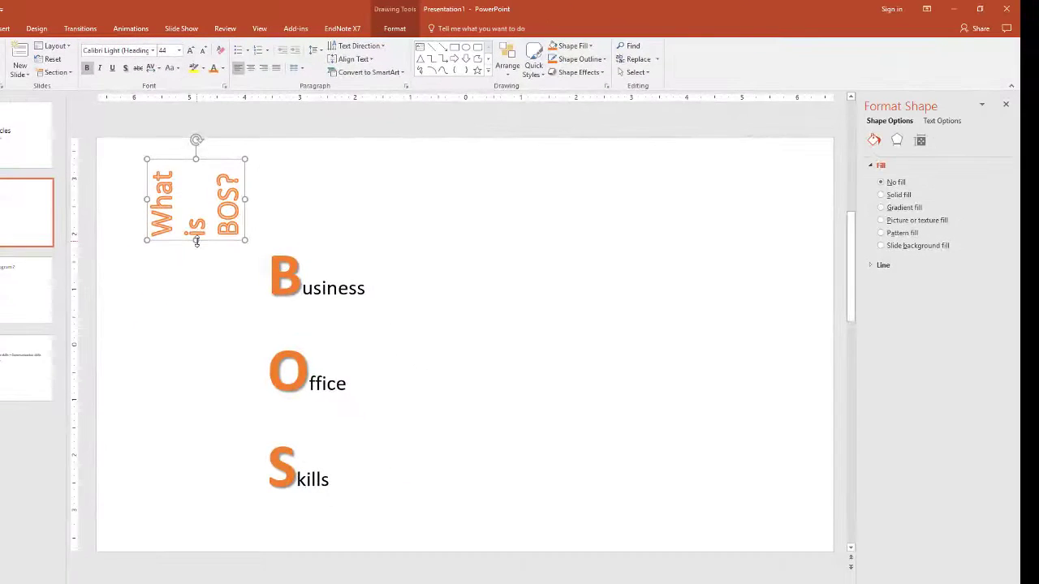
left_click_drag(196, 241, 204, 485)
left_click_drag(195, 166, 199, 280)
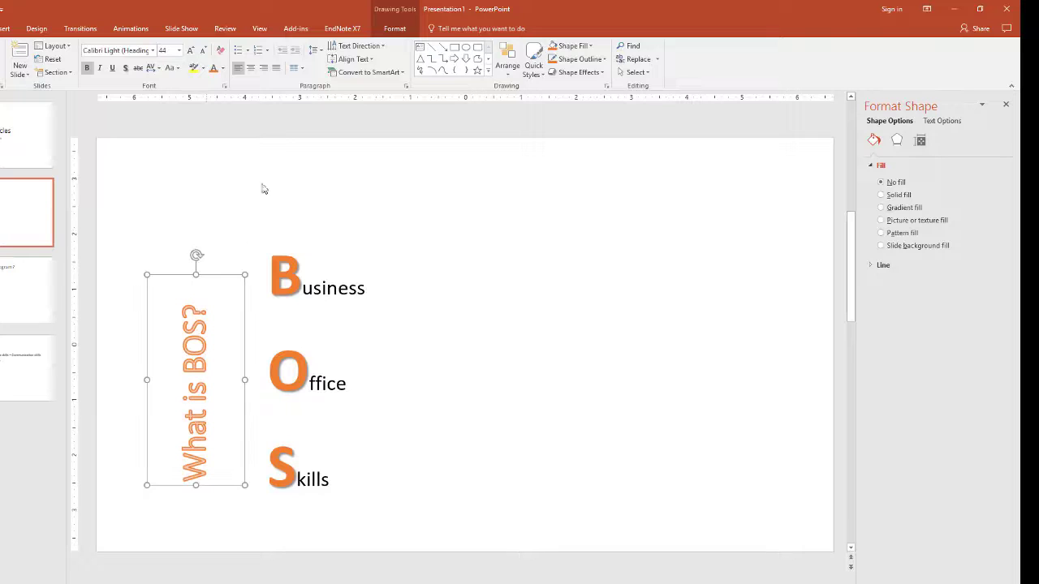
Give the "What is BOS?" box a 6 pt outline
left_click(574, 61)
mouse_move(589, 210)
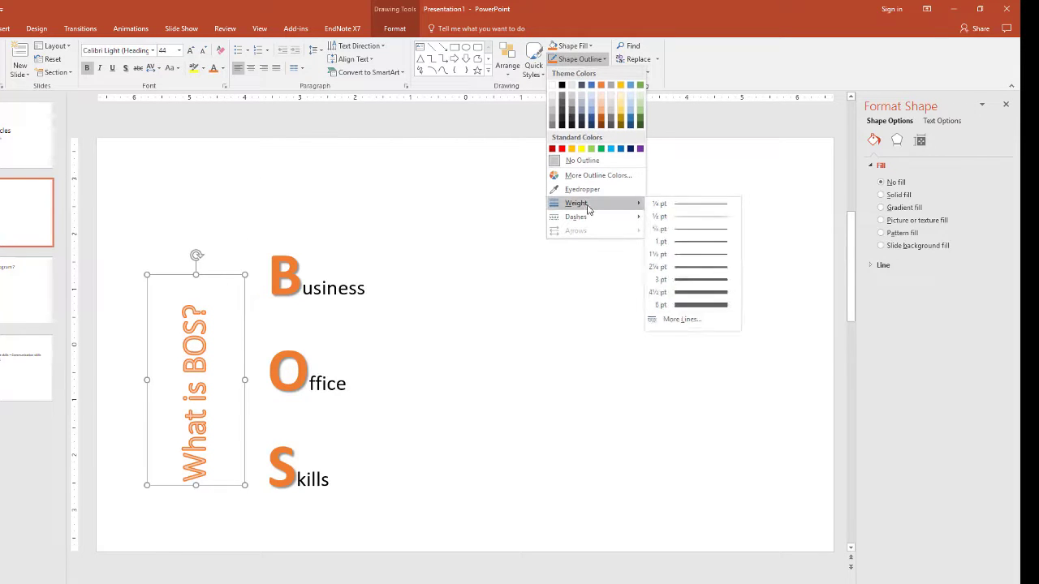
left_click(730, 304)
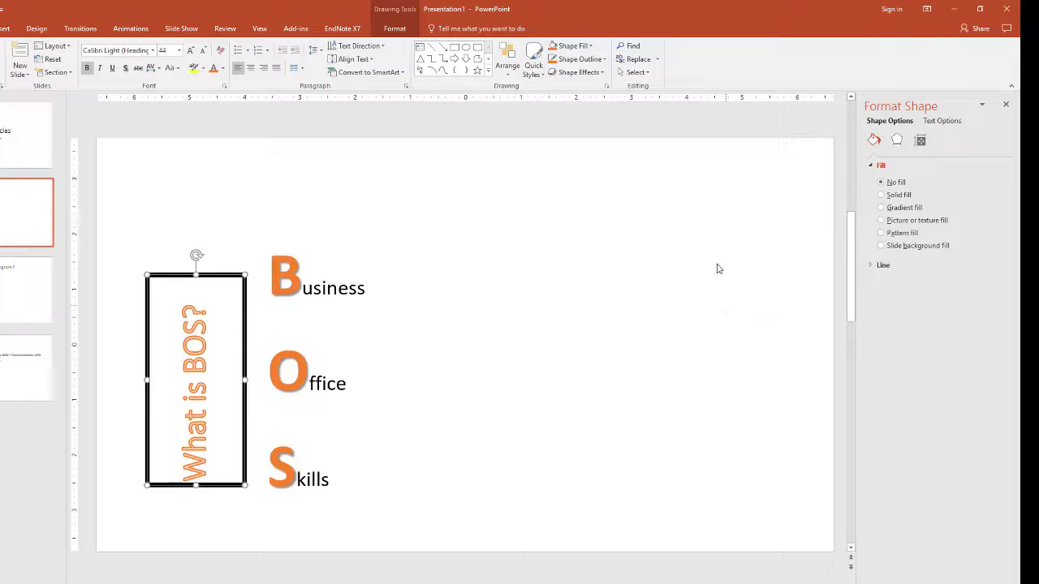
Fill the "What is BOS?" box with a light blue theme color and center its text
left_click(578, 47)
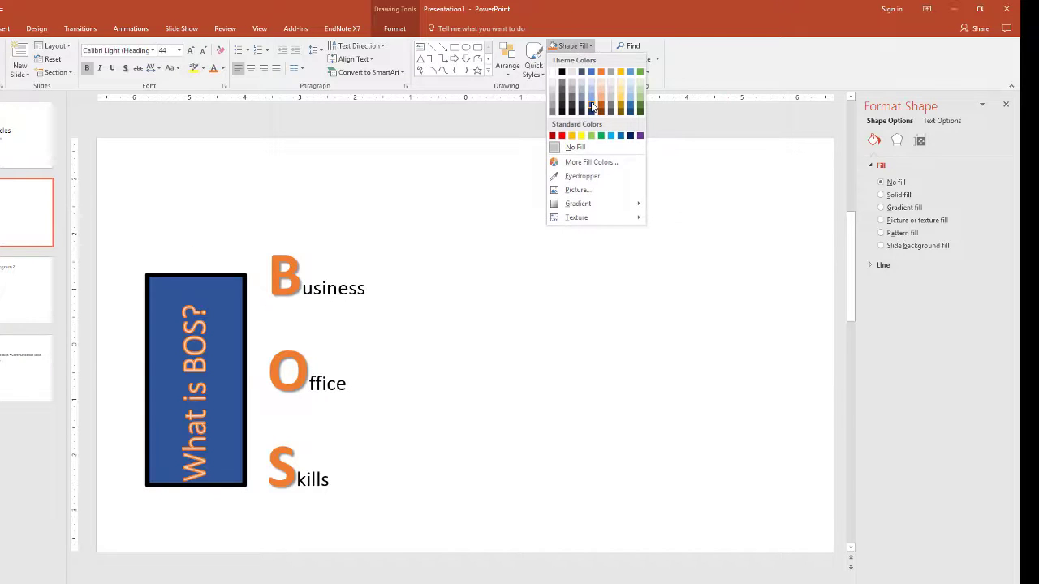
left_click(593, 97)
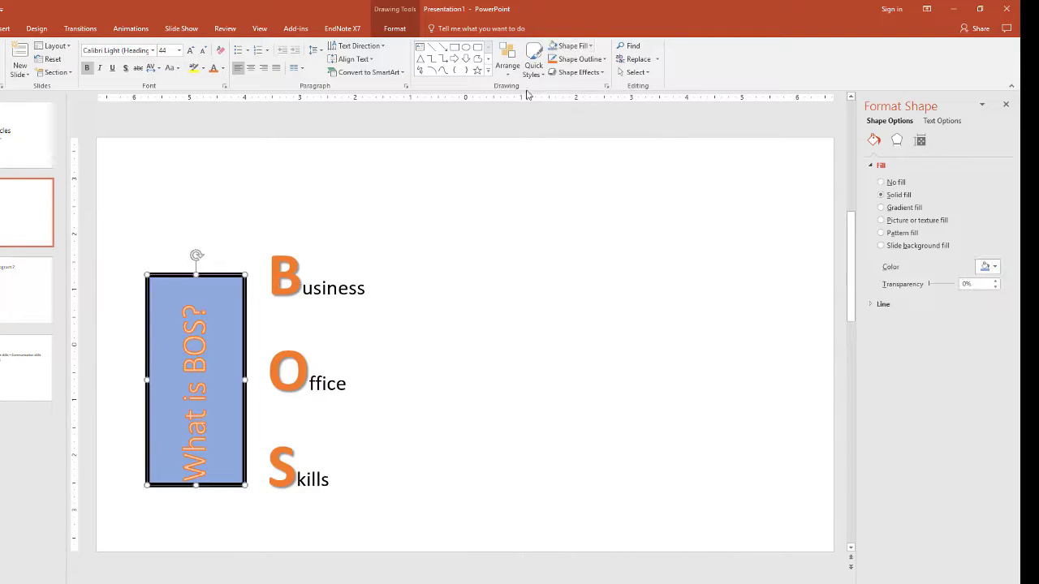
left_click(251, 69)
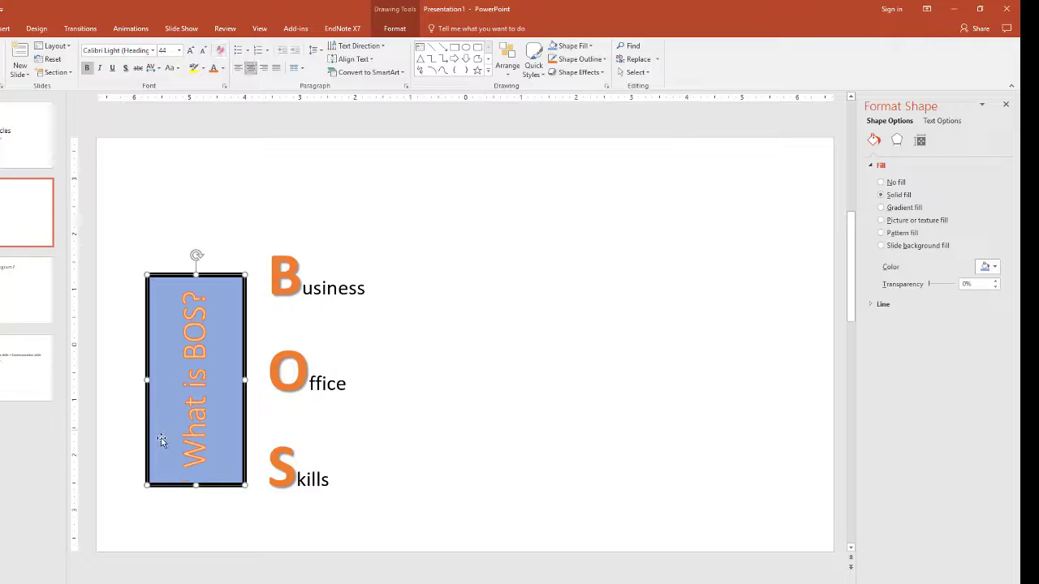
Apply the From Center light variation gradient to the fill of the "What is BOS?" box
left_click(406, 30)
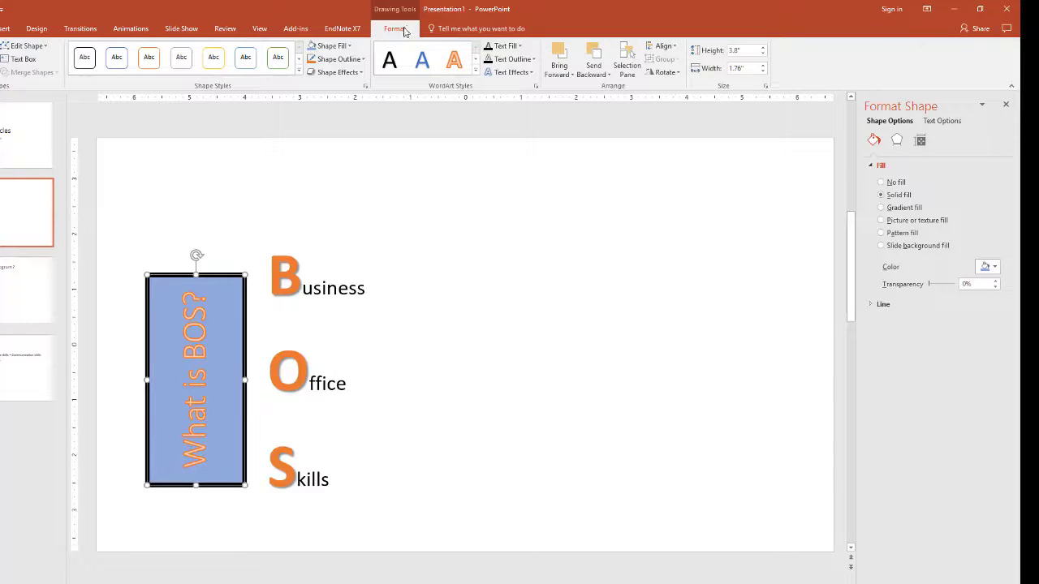
left_click(348, 47)
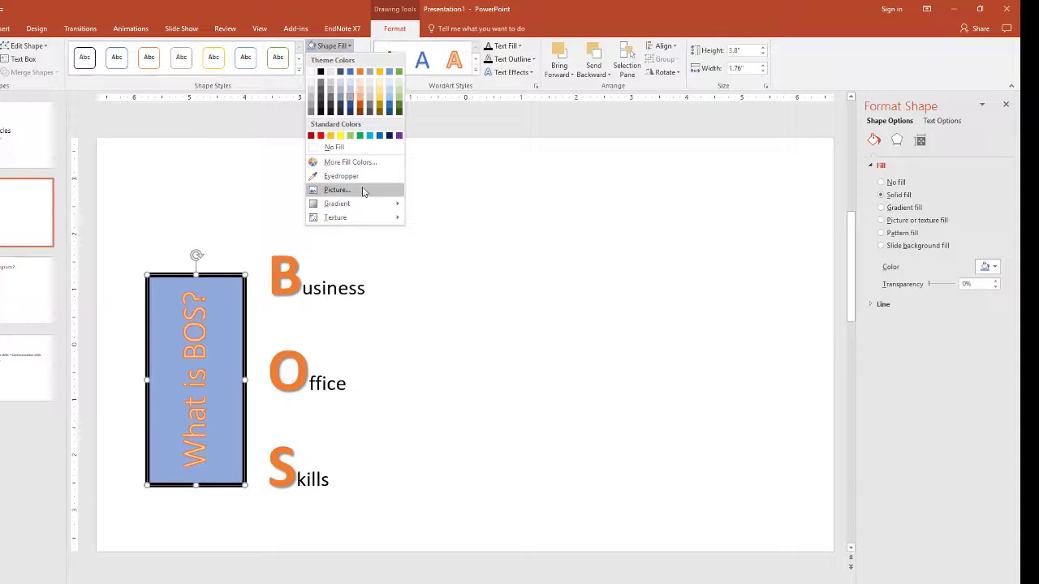
mouse_move(370, 204)
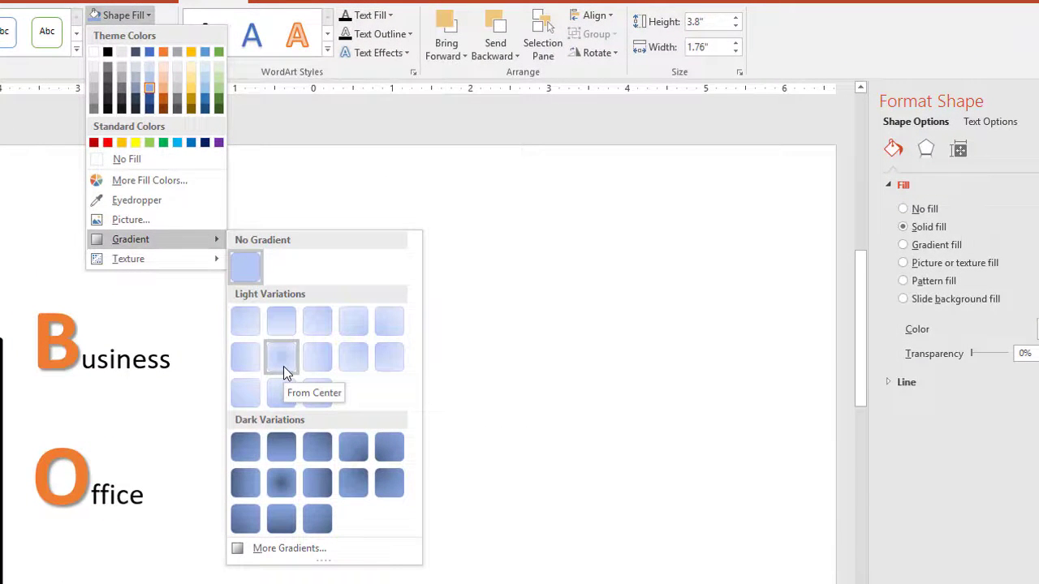
left_click(284, 366)
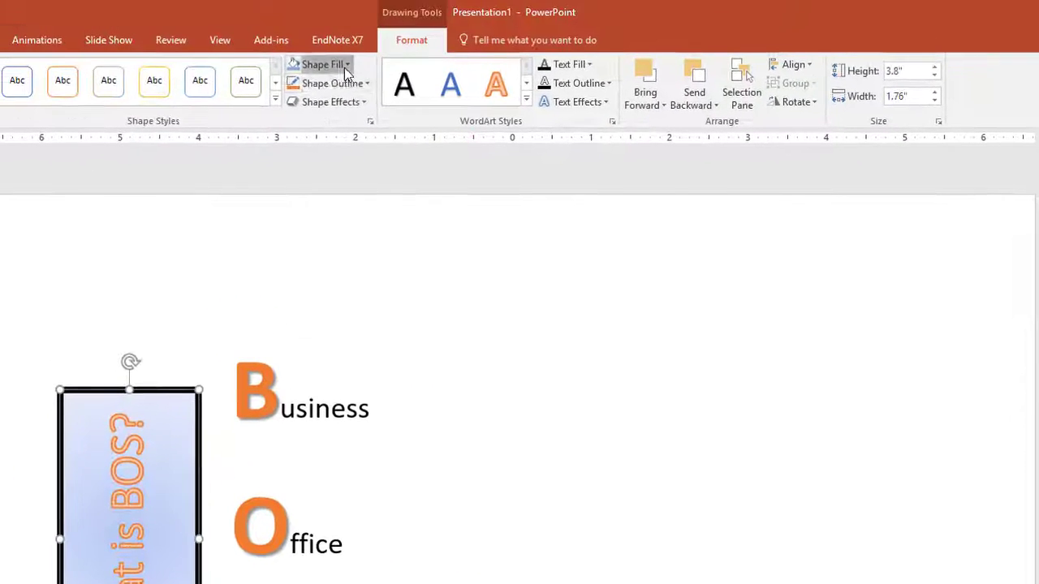
Fill the "What is BOS?" box with the light grey speckled texture
left_click(346, 65)
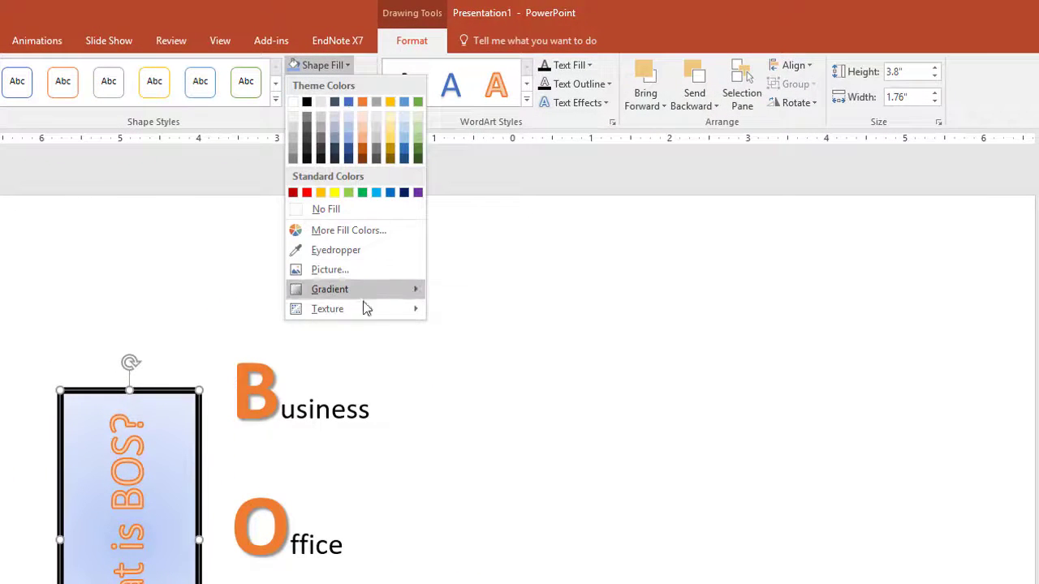
mouse_move(364, 310)
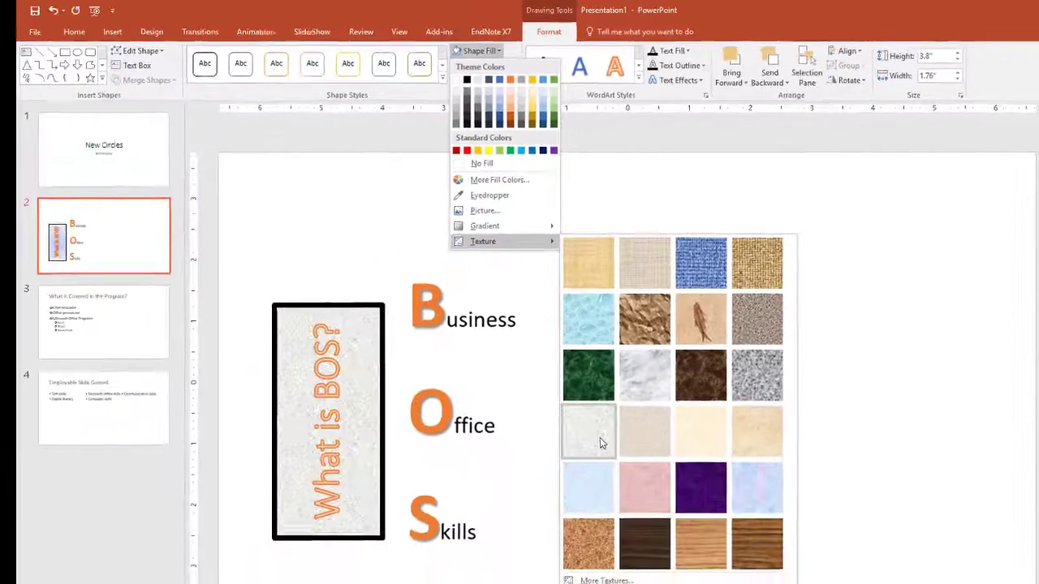
left_click(599, 443)
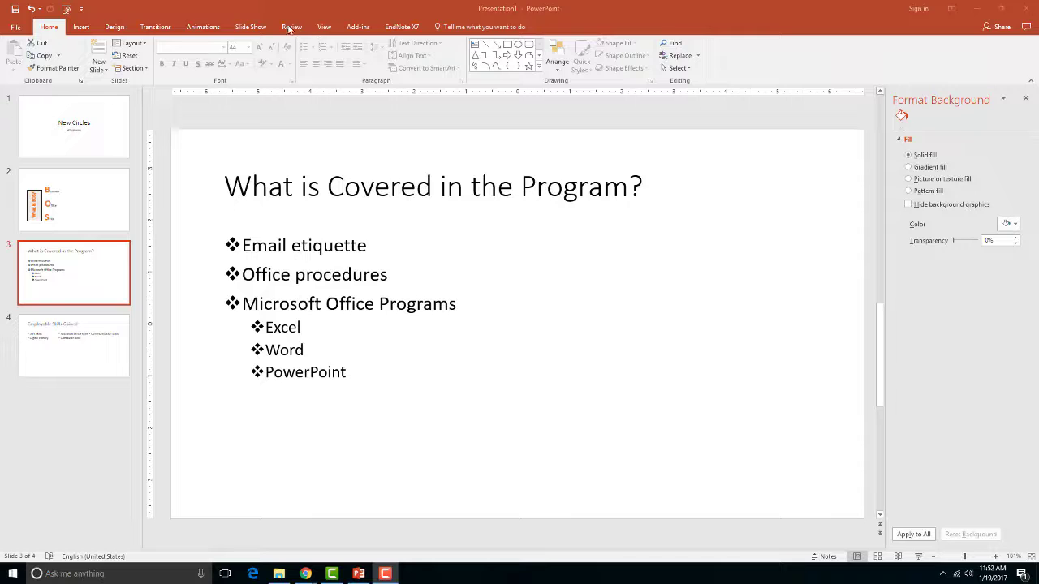
Run the spelling check and correct "Progam" to "Program" in the title slide's subtitle
left_click(291, 26)
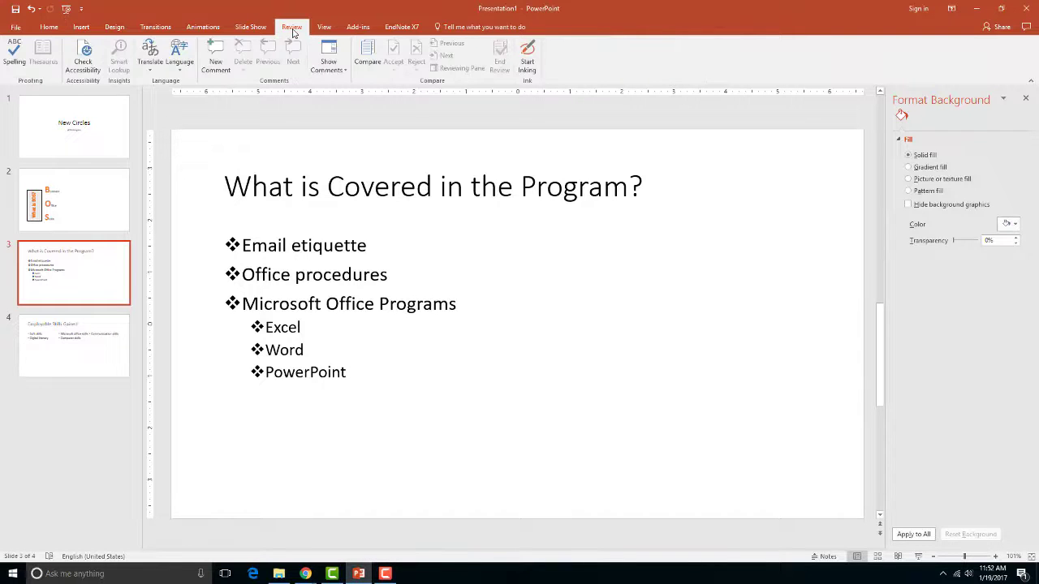
left_click(14, 57)
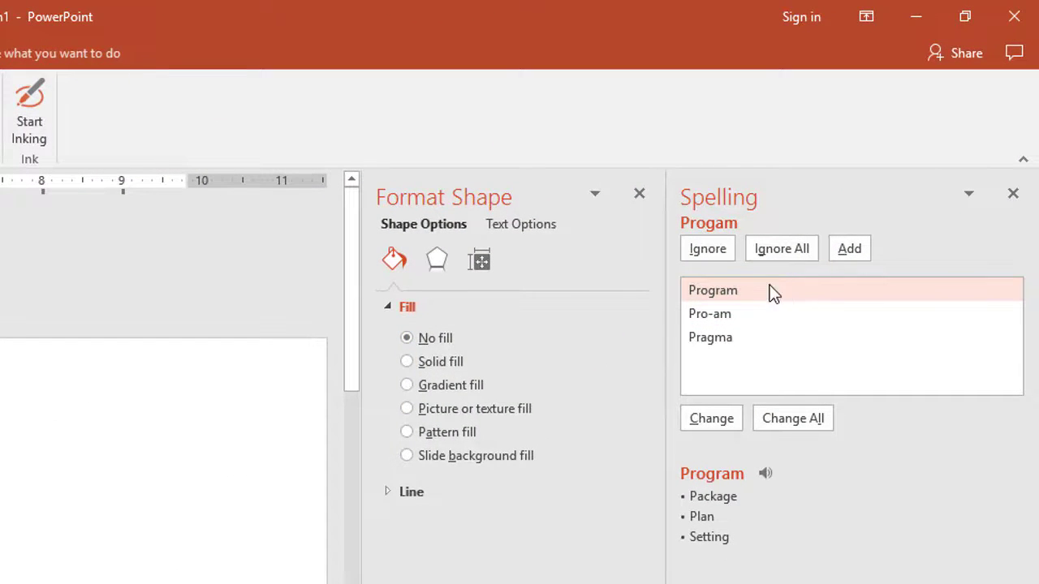
left_click(730, 415)
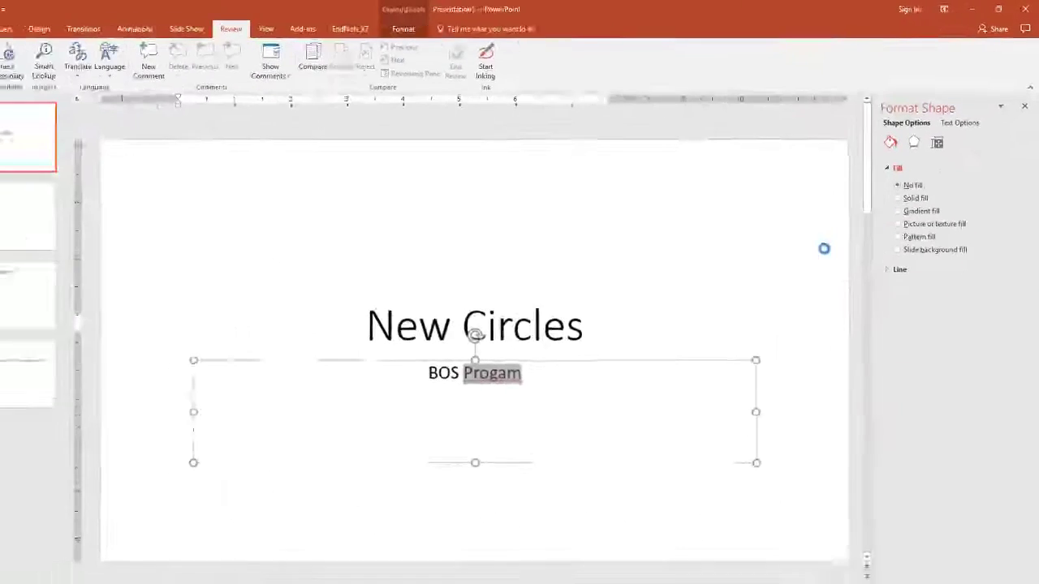
left_click(508, 326)
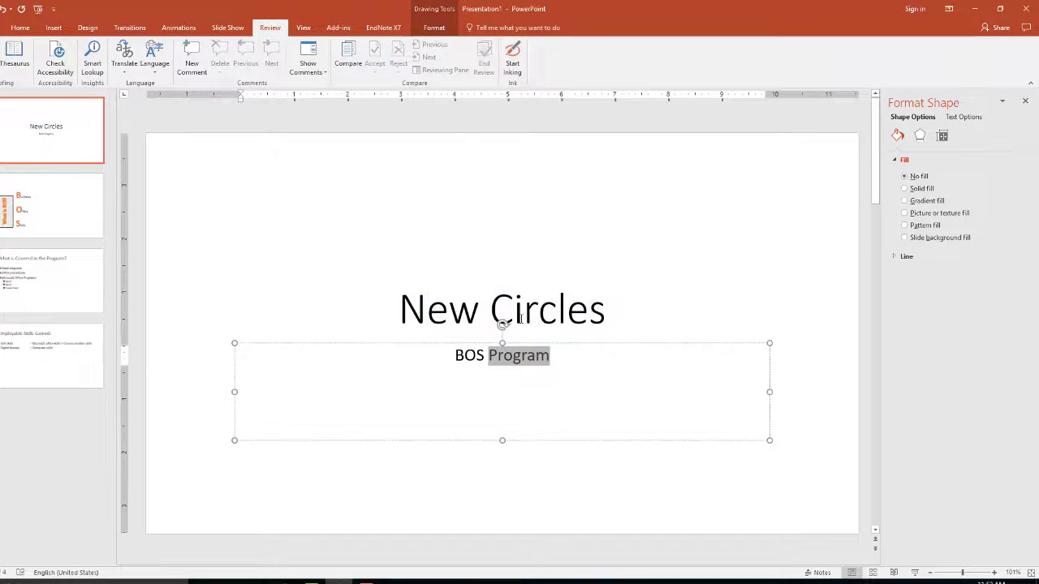